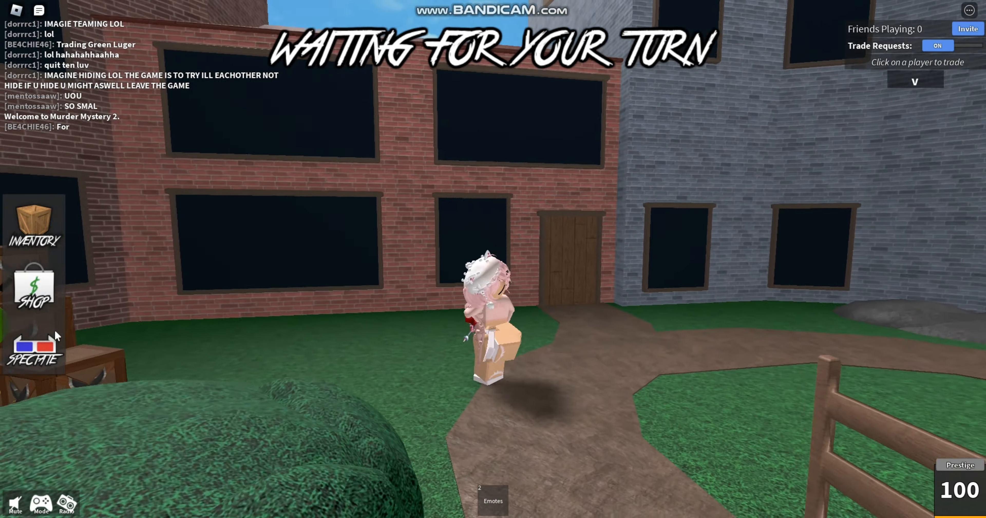
{"action": "key", "text": "w"}
{"action": "key", "text": "space"}
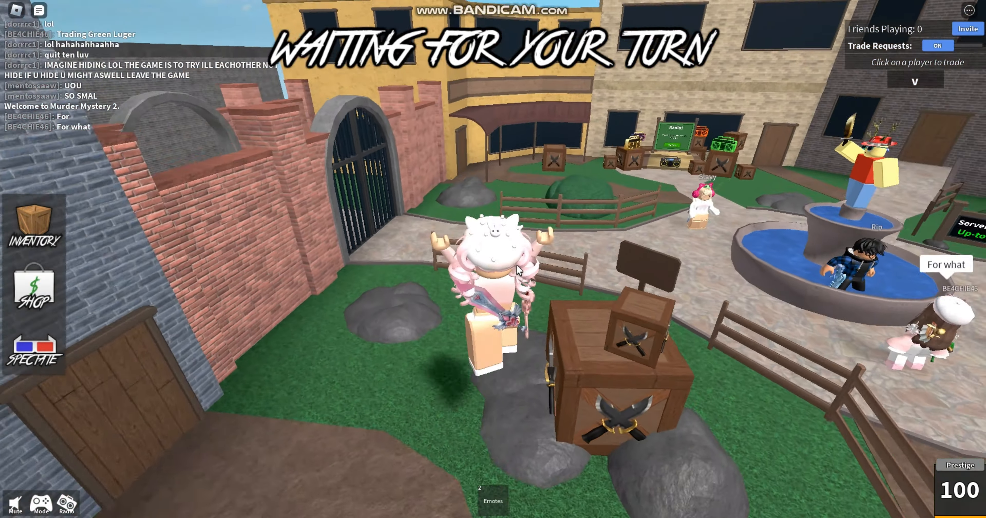
{"action": "key", "text": "space"}
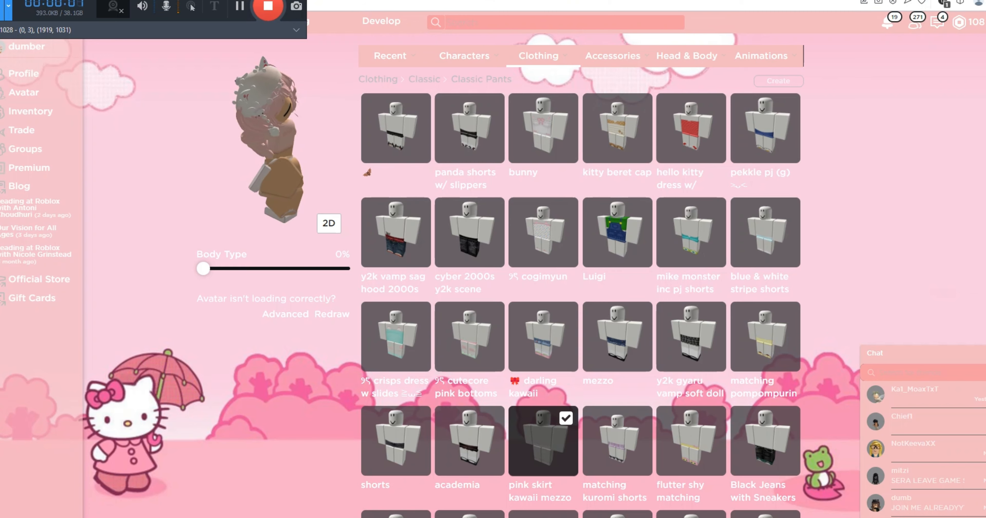
Step: Search the web for "pixlr e" in a new tab and open the Pixlr E photo editor
{"action": "key", "text": "ctrl+t"}
{"action": "type", "text": "pixlr e"}
{"action": "key", "text": "Return"}
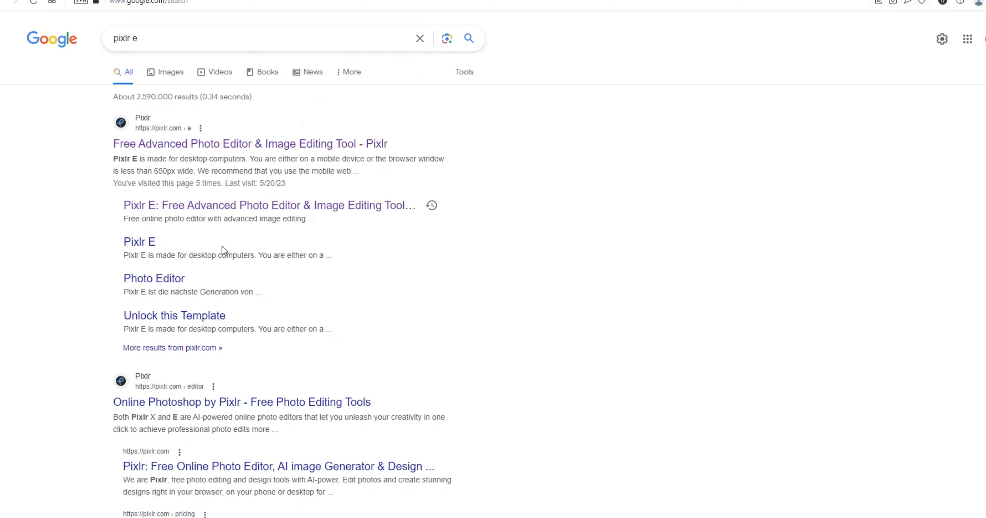
{"action": "left_click", "coordinate": [138, 205]}
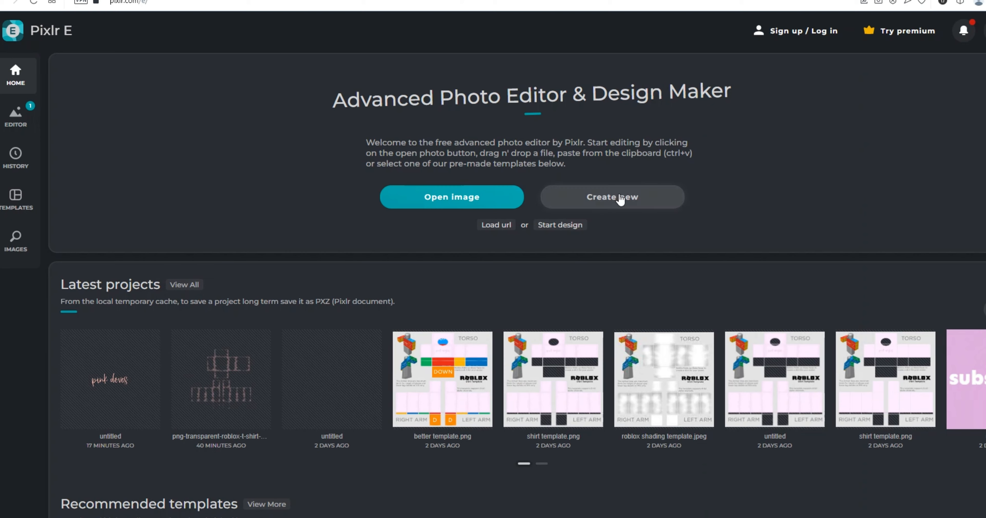
Step: Create a new 1920 x 1080 px image named "thumbnail for tut" without a background
{"action": "left_click", "coordinate": [620, 198]}
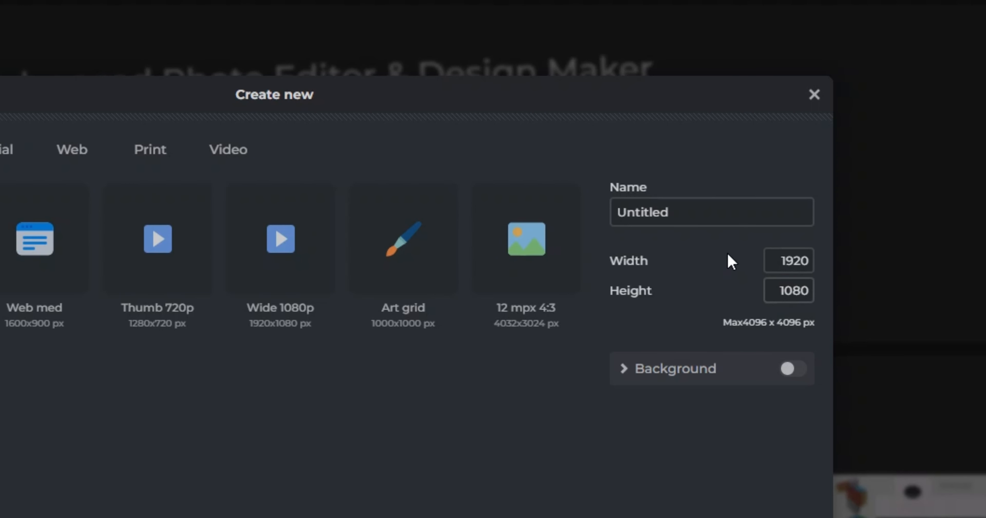
{"action": "left_click", "coordinate": [719, 212]}
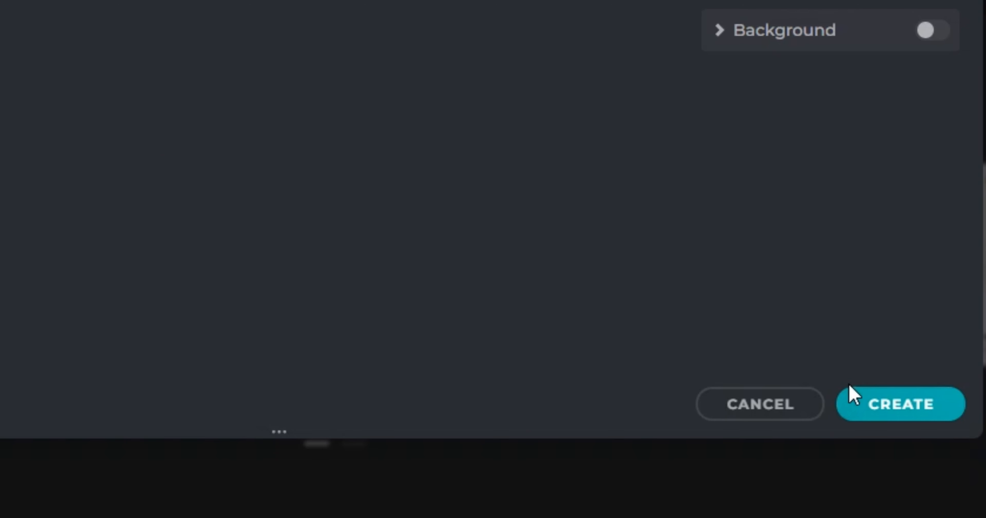
{"action": "left_click", "coordinate": [858, 407]}
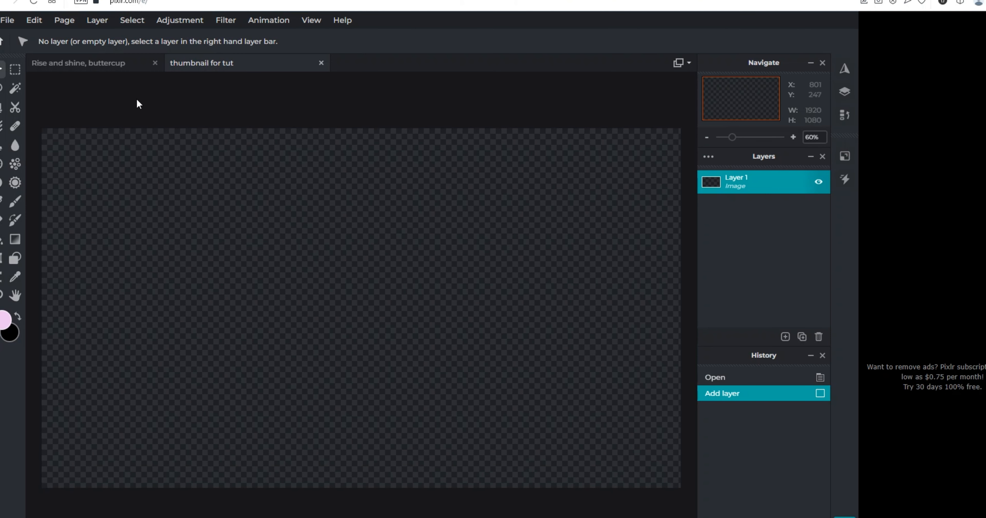
Step: Add the character screenshot from the clipboard as a new image layer
{"action": "left_click", "coordinate": [9, 20]}
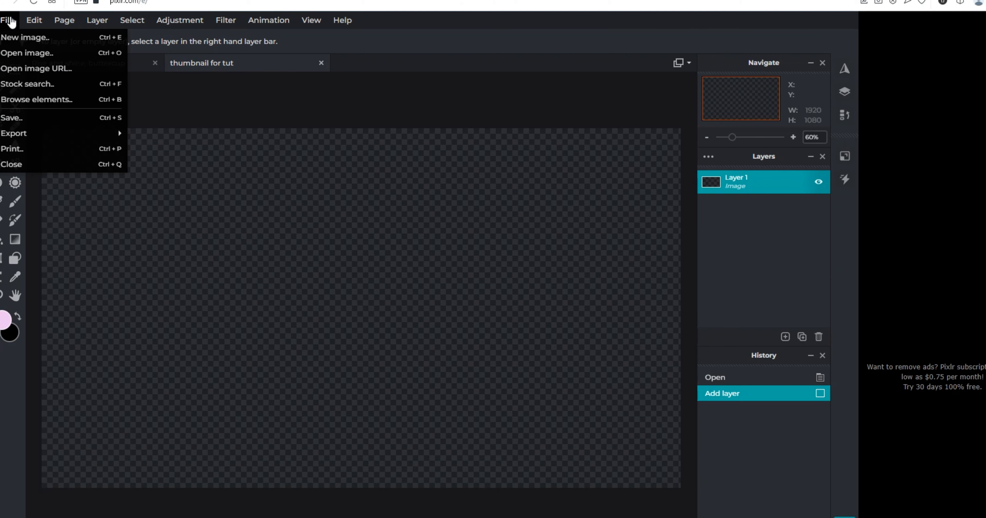
{"action": "mouse_move", "coordinate": [113, 19]}
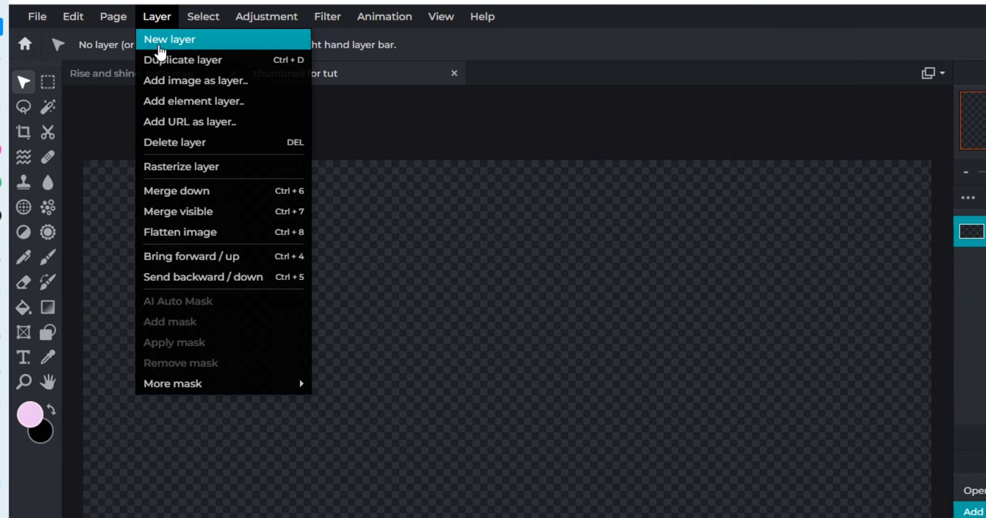
{"action": "left_click", "coordinate": [207, 81]}
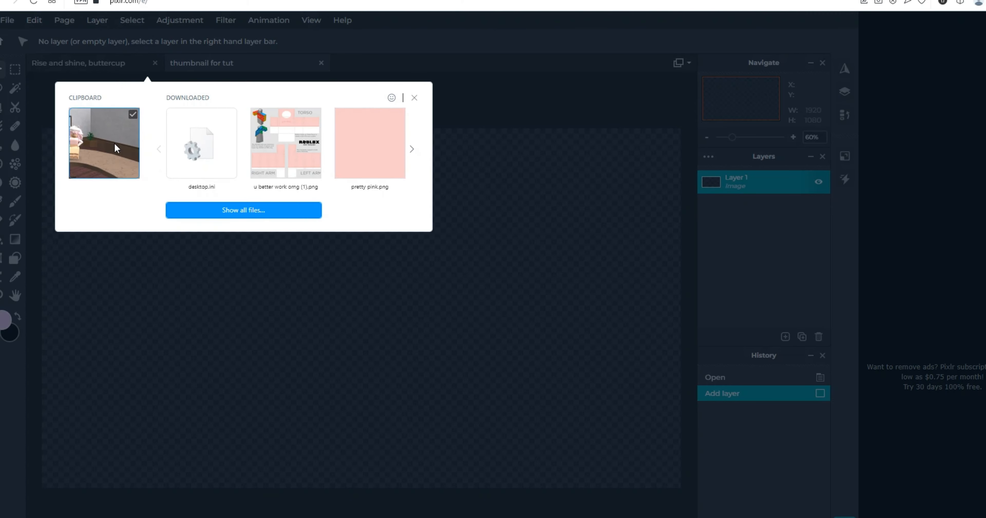
{"action": "left_click", "coordinate": [114, 147]}
Step: Enlarge the character screenshot to about 2229 x 1325 px and position it to cover the whole canvas
{"action": "scroll", "coordinate": [317, 278], "scroll_direction": "down", "scroll_amount": 3}
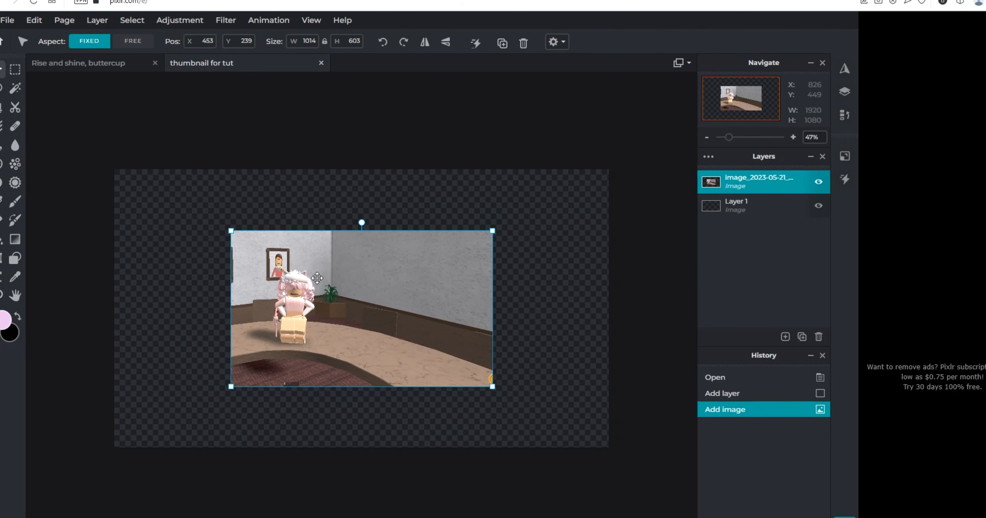
{"action": "left_click_drag", "start_coordinate": [461, 247], "coordinate": [597, 168]}
{"action": "left_click_drag", "start_coordinate": [258, 369], "coordinate": [139, 399]}
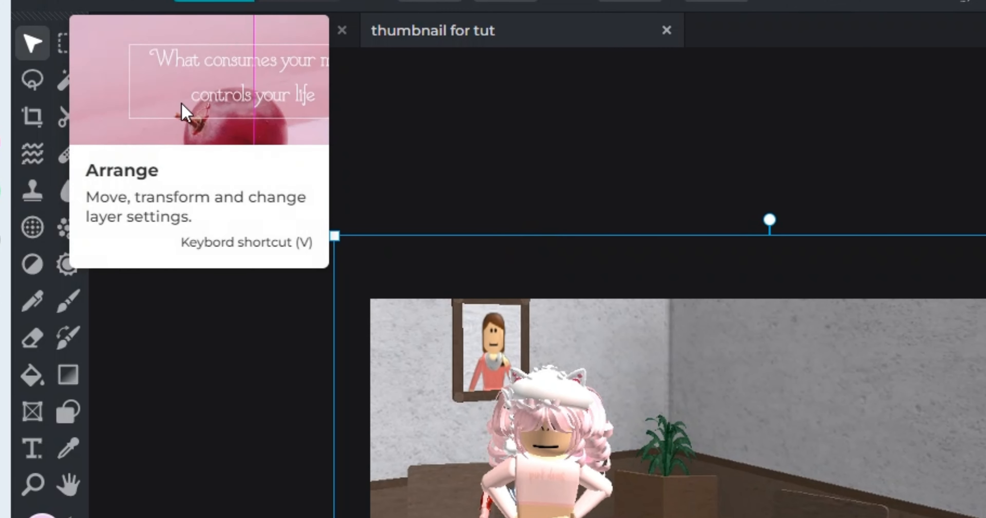
{"action": "left_click_drag", "start_coordinate": [781, 478], "coordinate": [710, 478]}
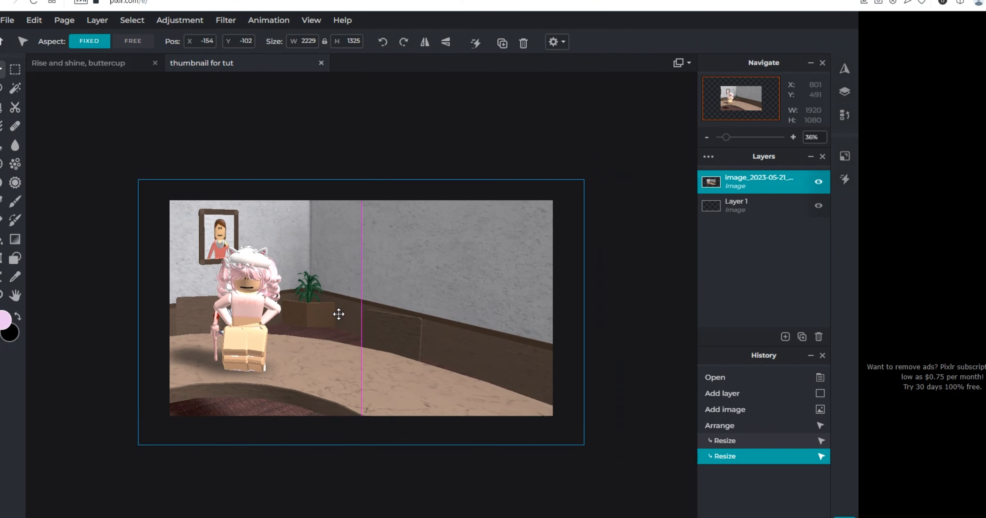
{"action": "left_click_drag", "start_coordinate": [345, 293], "coordinate": [334, 291]}
Step: Search Google Images for "light ray" and examine the pictures for a ray image to use in the thumbnail
{"action": "left_click", "coordinate": [566, 231]}
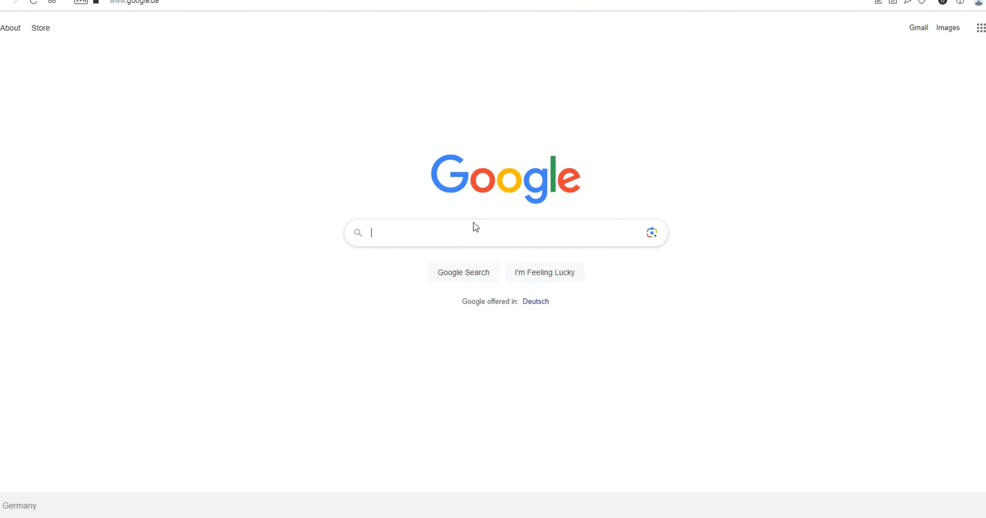
{"action": "type", "text": "light ray"}
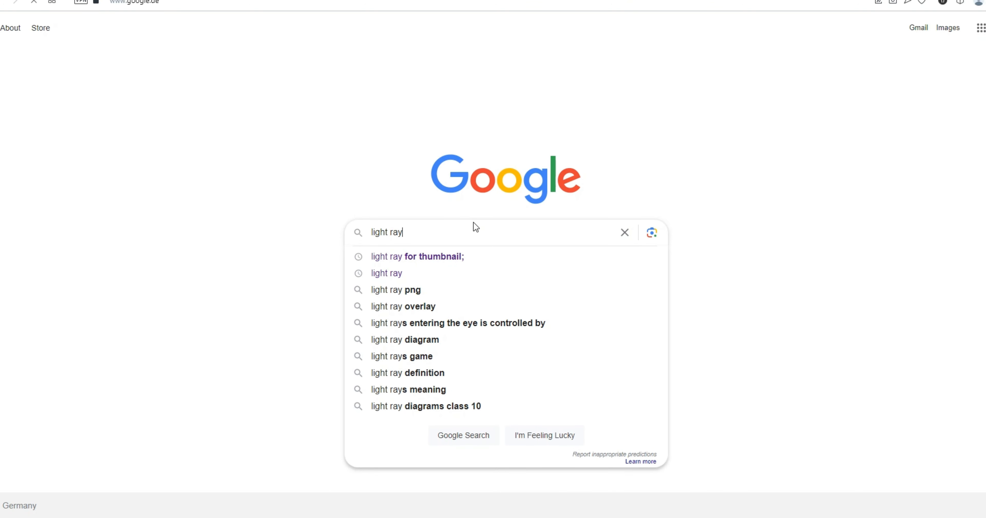
{"action": "key", "text": "Return"}
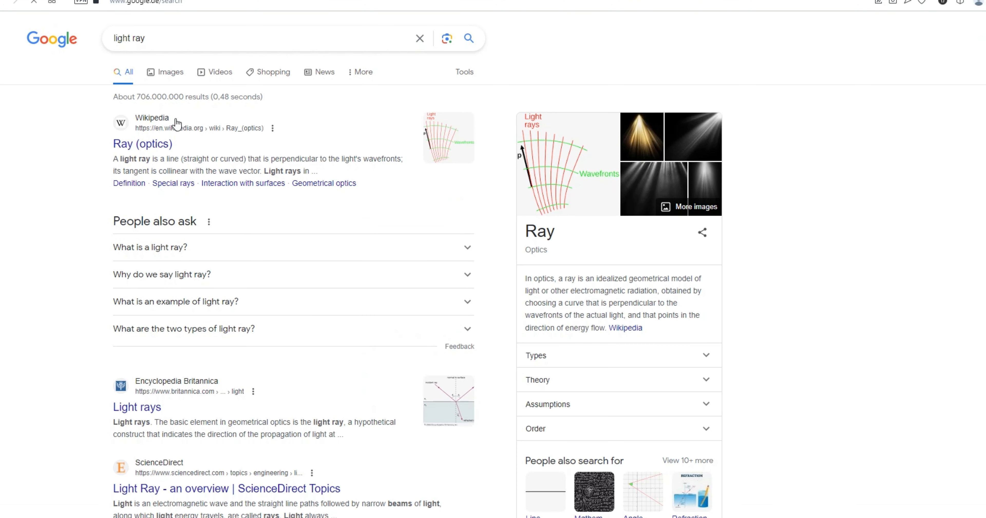
{"action": "left_click", "coordinate": [166, 81]}
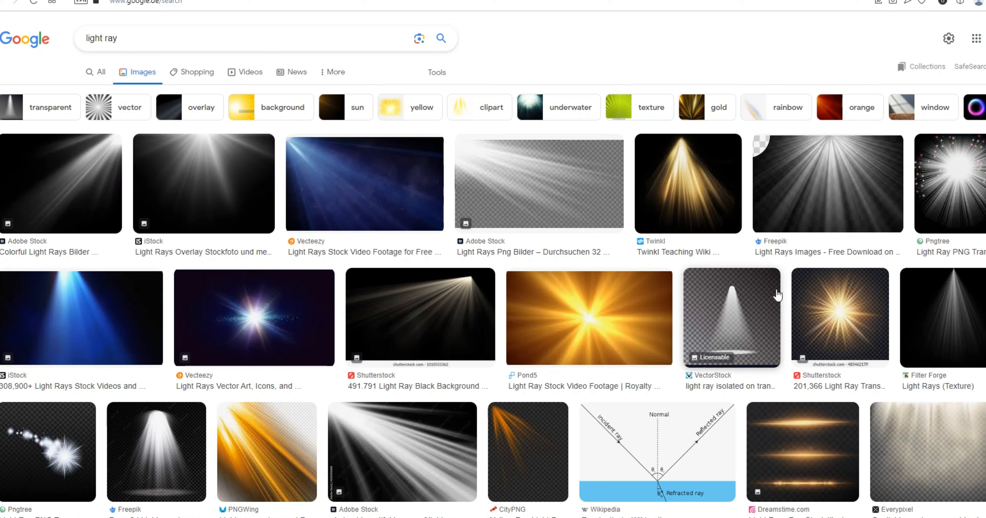
{"action": "right_click", "coordinate": [617, 306]}
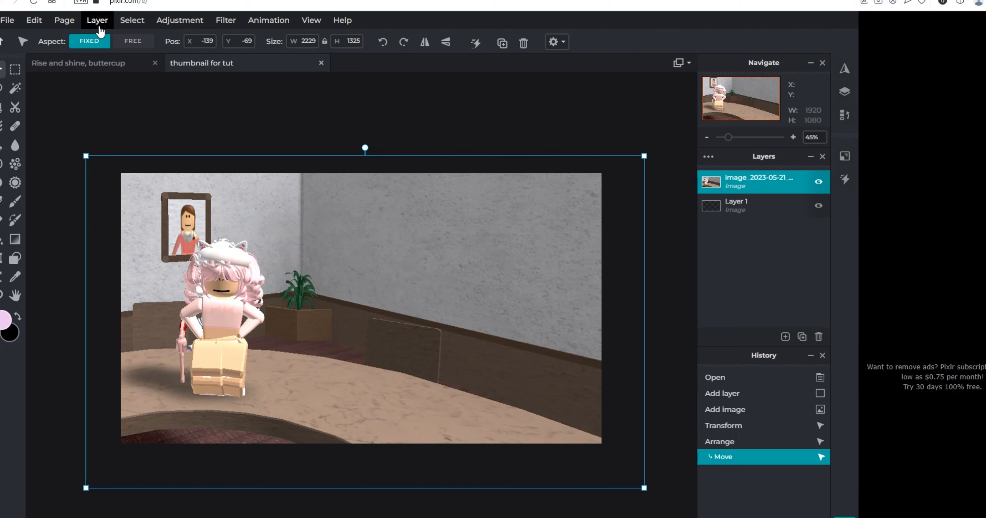
Step: Add the file light-rays.jpg as a new image layer above the character screenshot
{"action": "left_click", "coordinate": [99, 23]}
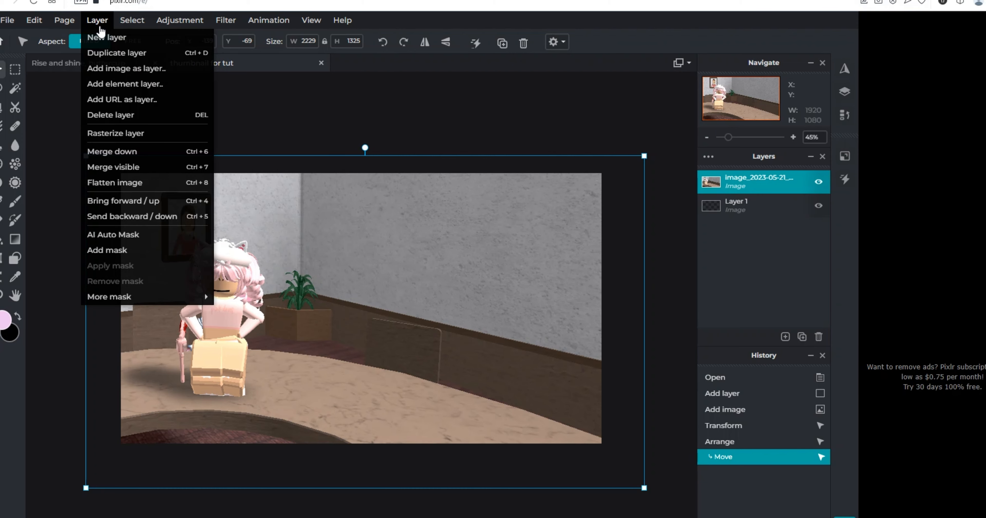
{"action": "left_click", "coordinate": [104, 69]}
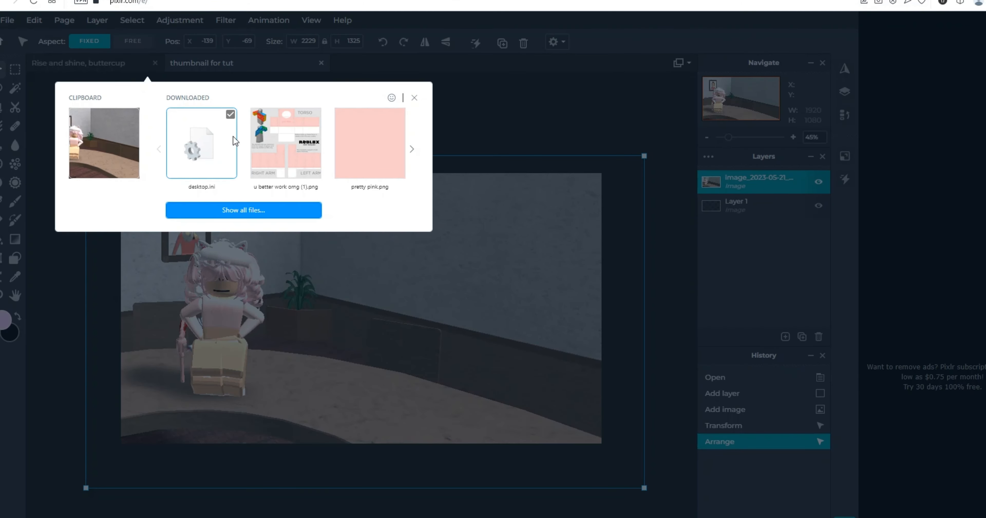
{"action": "left_click", "coordinate": [244, 210]}
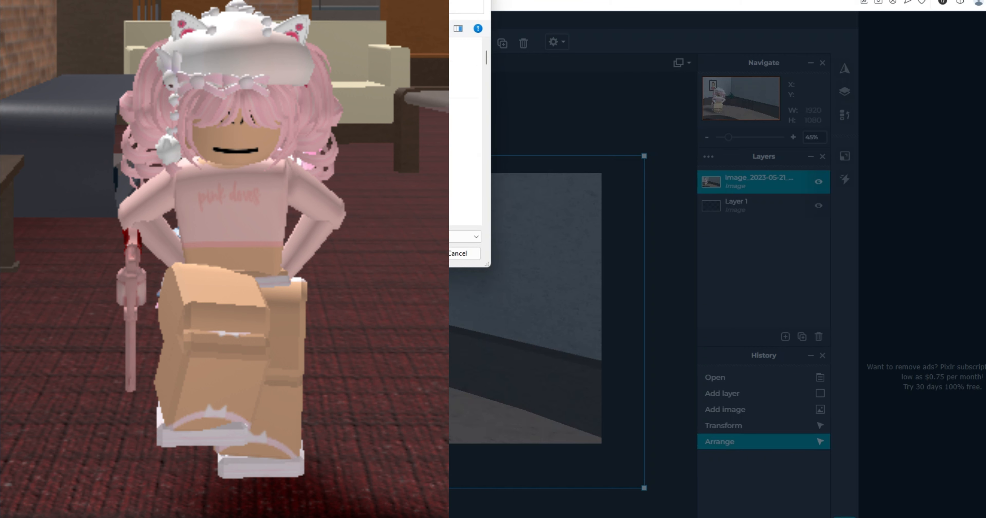
{"action": "double_click", "coordinate": [261, 202]}
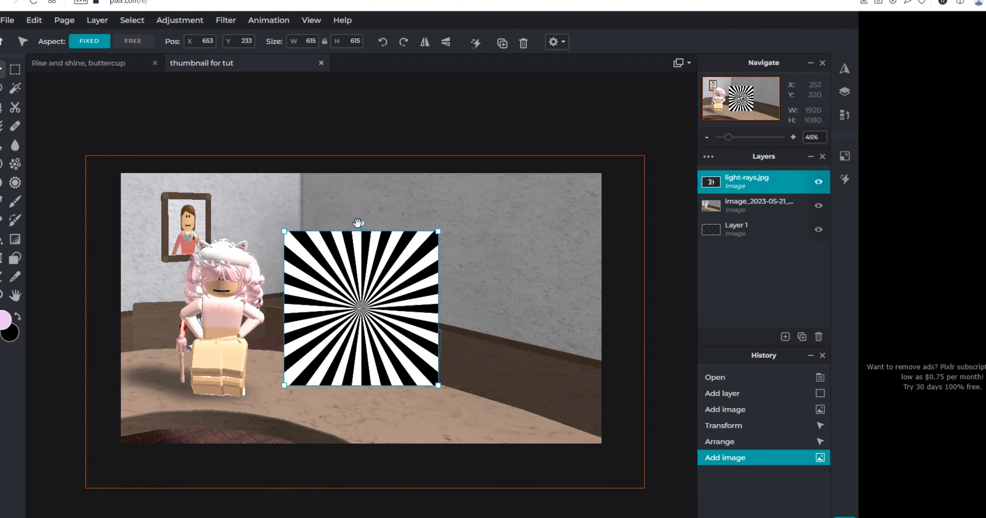
Step: Resize the light-rays layer to about 879 x 879 px and place it beside the character
{"action": "left_click_drag", "start_coordinate": [438, 231], "coordinate": [648, 21]}
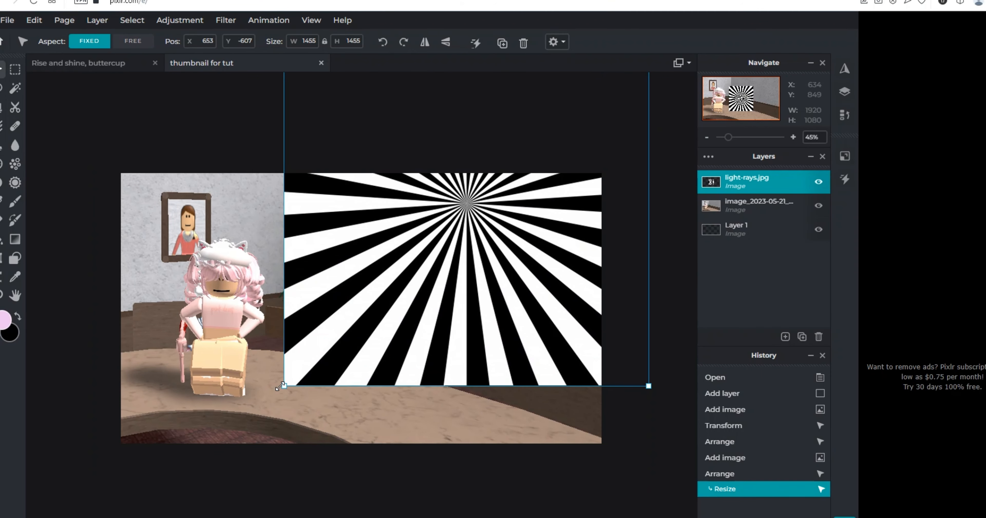
{"action": "left_click_drag", "start_coordinate": [281, 386], "coordinate": [111, 443]}
{"action": "scroll", "coordinate": [302, 178], "scroll_direction": "down", "scroll_amount": 1}
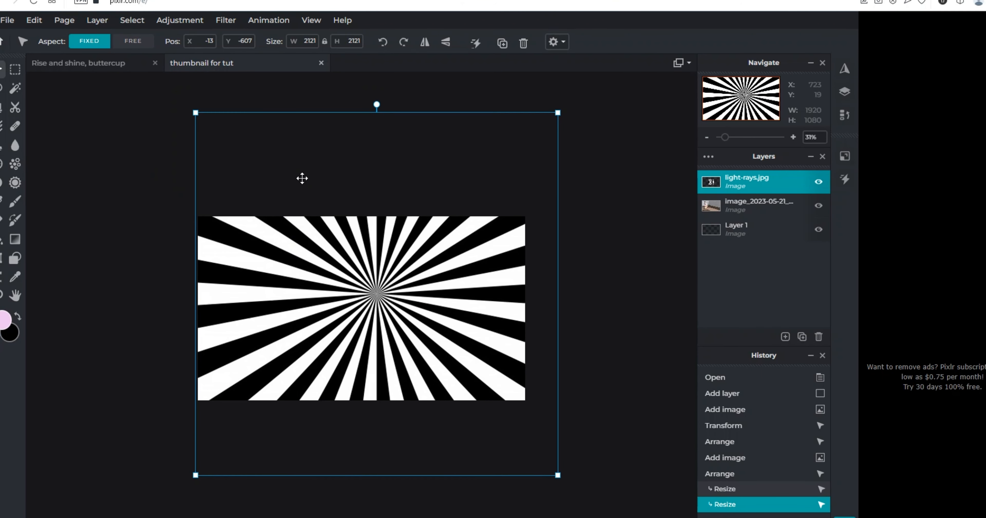
{"action": "left_click_drag", "start_coordinate": [559, 113], "coordinate": [444, 227]}
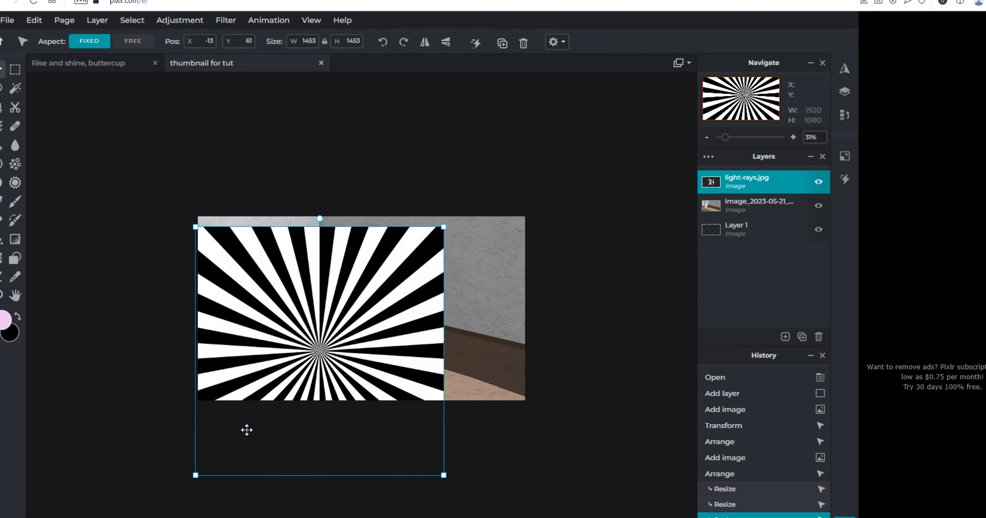
{"action": "left_click_drag", "start_coordinate": [192, 474], "coordinate": [294, 378]}
Step: Select the black wedges of the light-rays layer one after another with Wand Select and clear each one
{"action": "scroll", "coordinate": [51, 148], "scroll_direction": "up", "scroll_amount": 3}
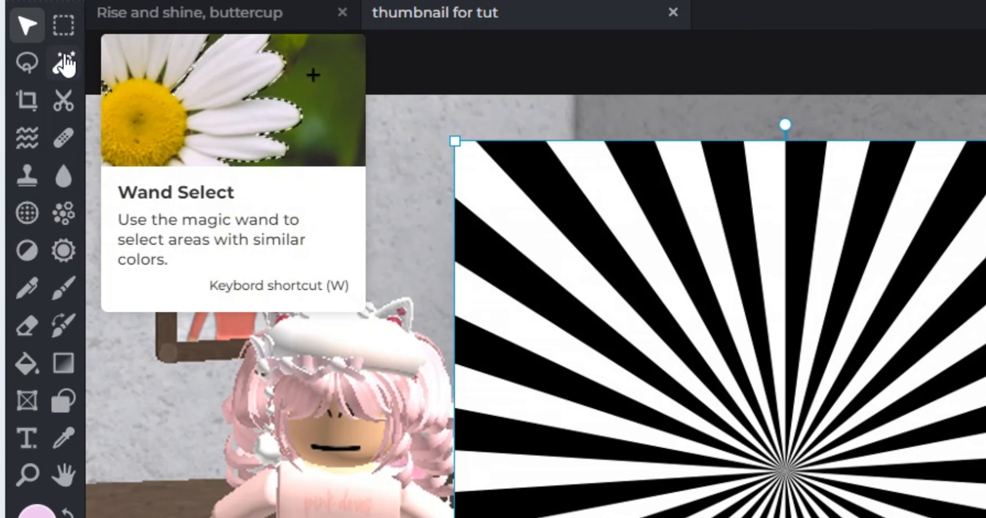
{"action": "left_click", "coordinate": [65, 65]}
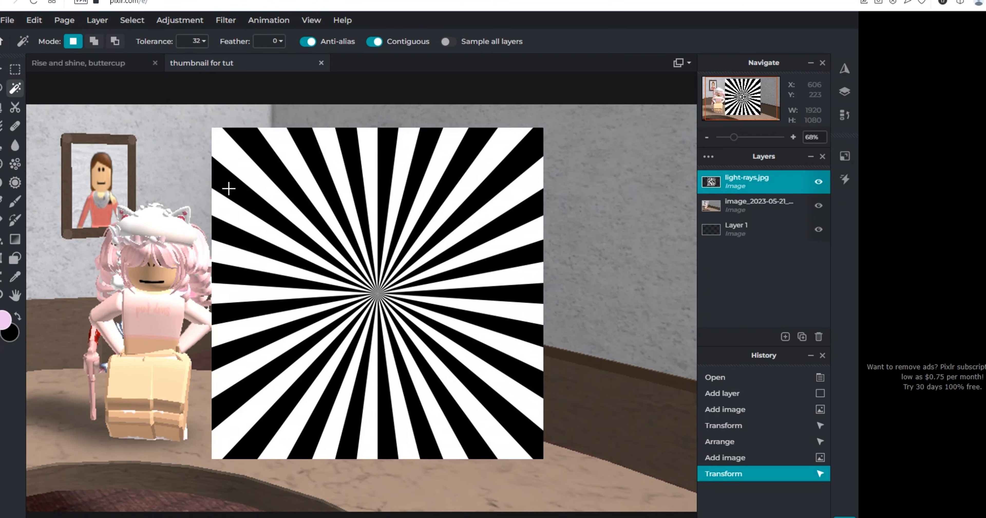
{"action": "left_click", "coordinate": [488, 261]}
{"action": "key", "text": "Delete"}
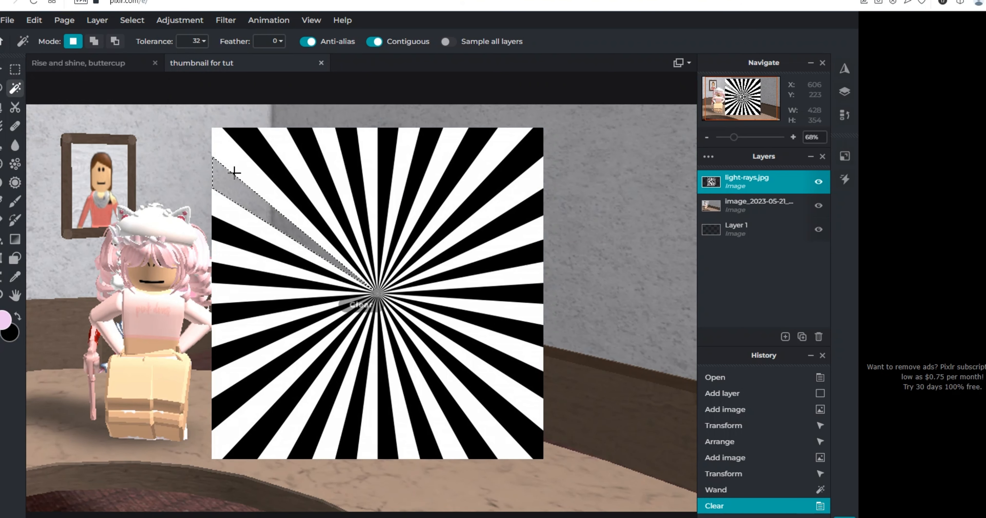
{"action": "left_click", "coordinate": [313, 147]}
{"action": "key", "text": "Delete"}
{"action": "left_click", "coordinate": [353, 154]}
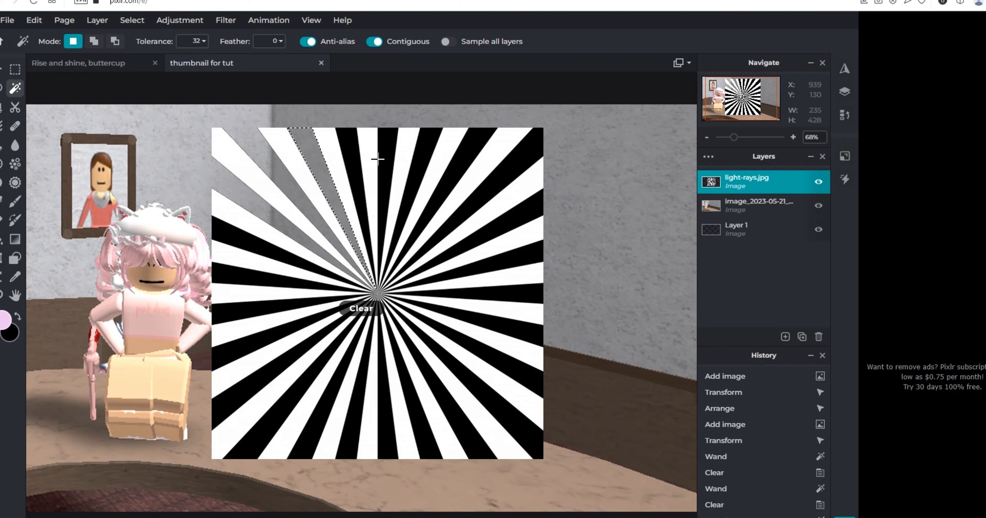
{"action": "key", "text": "Delete"}
{"action": "left_click", "coordinate": [390, 158]}
{"action": "key", "text": "Delete"}
{"action": "left_click", "coordinate": [414, 158]}
{"action": "key", "text": "Delete"}
{"action": "left_click", "coordinate": [456, 178]}
{"action": "key", "text": "Delete"}
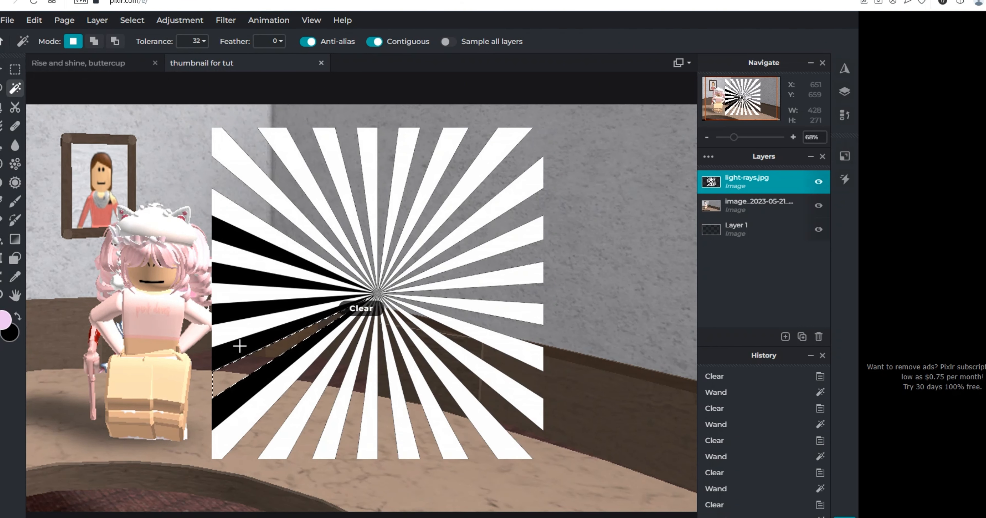
Step: Undo the last wand actions and clear the remaining black wedges on the left side of the light-rays layer
{"action": "left_click", "coordinate": [241, 345]}
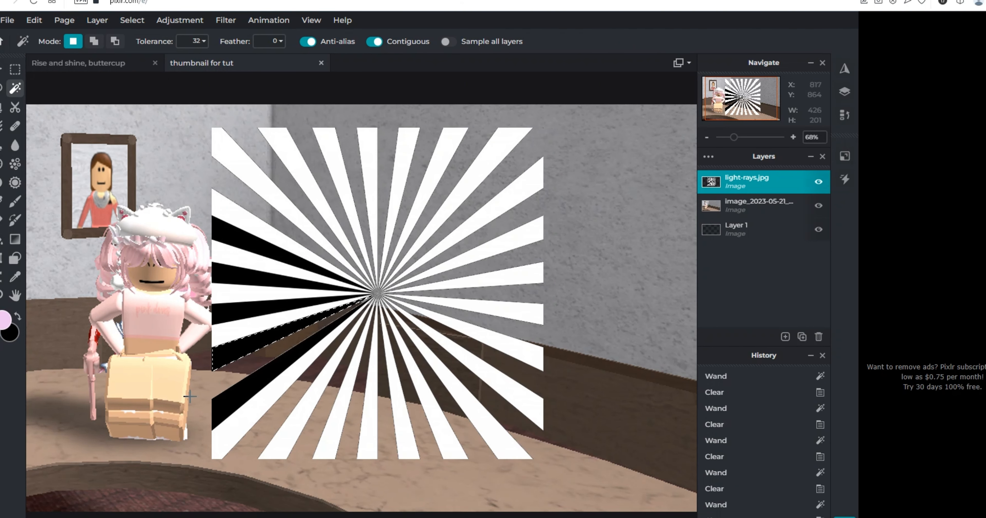
{"action": "key", "text": "ctrl+z"}
{"action": "key", "text": "ctrl+z"}
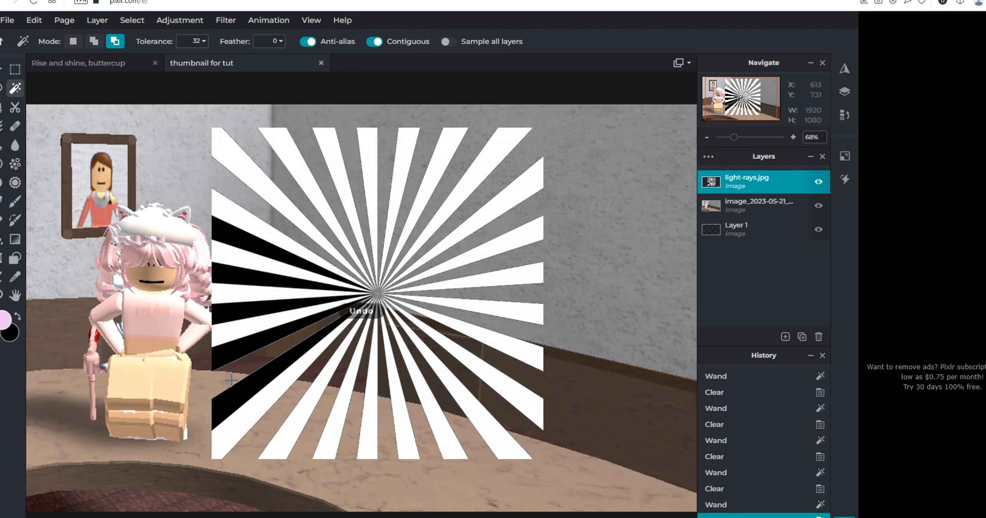
{"action": "left_click", "coordinate": [266, 390]}
{"action": "left_click", "coordinate": [239, 382]}
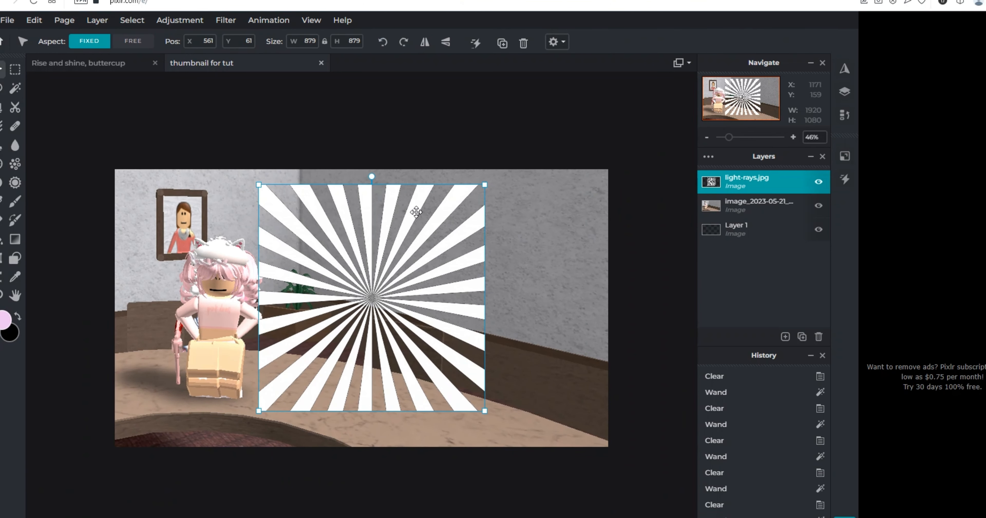
Step: Fill the light-rays layer with white at 100% opacity, preserving its transparency
{"action": "scroll", "coordinate": [416, 212], "scroll_direction": "up", "scroll_amount": 5}
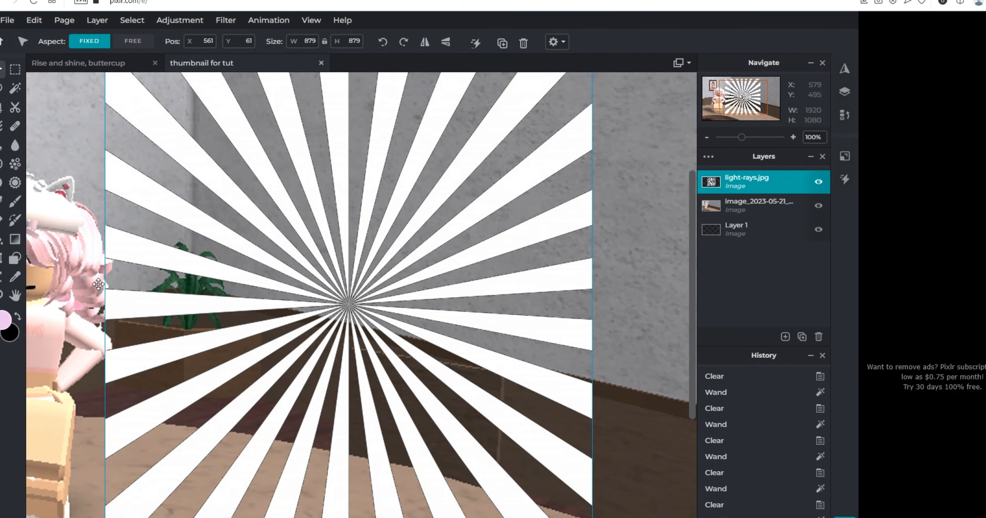
{"action": "left_click", "coordinate": [24, 25]}
{"action": "left_click", "coordinate": [27, 24]}
{"action": "left_click", "coordinate": [33, 19]}
{"action": "left_click", "coordinate": [42, 201]}
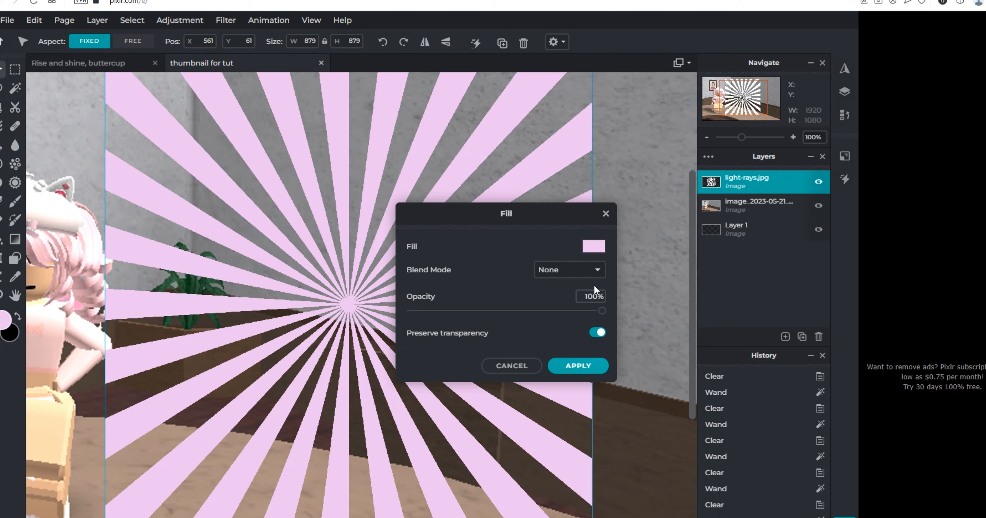
{"action": "left_click", "coordinate": [591, 247]}
{"action": "left_click", "coordinate": [494, 307]}
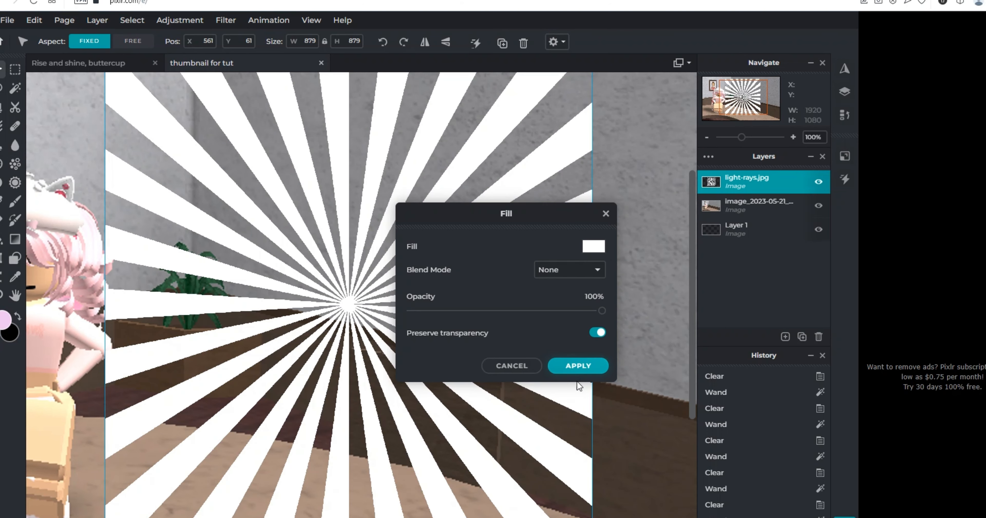
{"action": "left_click", "coordinate": [578, 366]}
Step: Enlarge the light-rays layer to about 3350 x 2187 px and position it so the rays cover the whole canvas
{"action": "scroll", "coordinate": [575, 367], "scroll_direction": "down", "scroll_amount": 5}
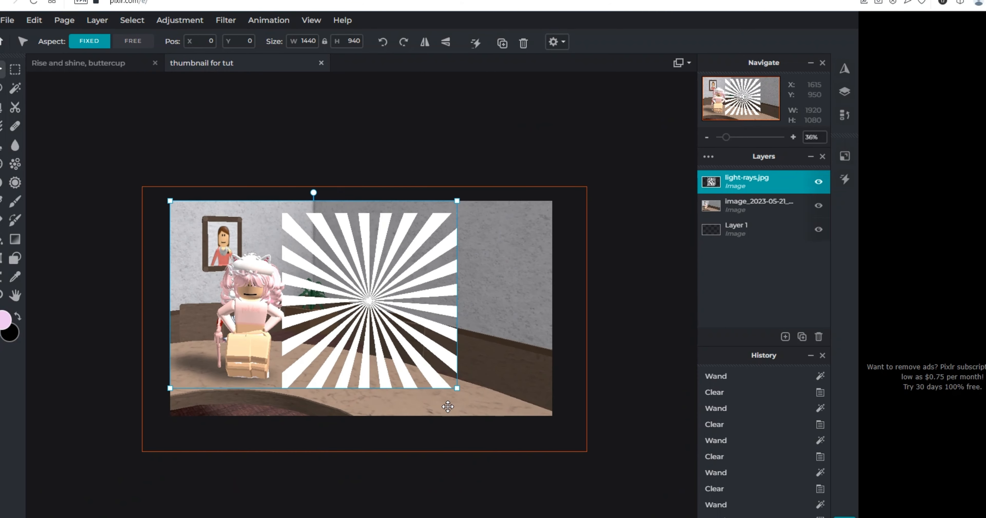
{"action": "left_click_drag", "start_coordinate": [509, 435], "coordinate": [634, 503]}
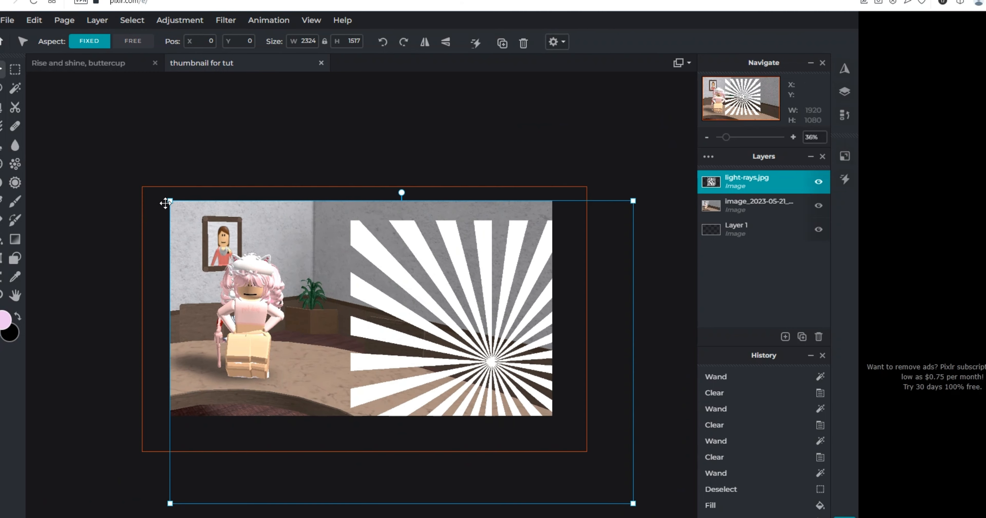
{"action": "left_click_drag", "start_coordinate": [170, 200], "coordinate": [0, 68]}
{"action": "left_click_drag", "start_coordinate": [531, 471], "coordinate": [464, 434]}
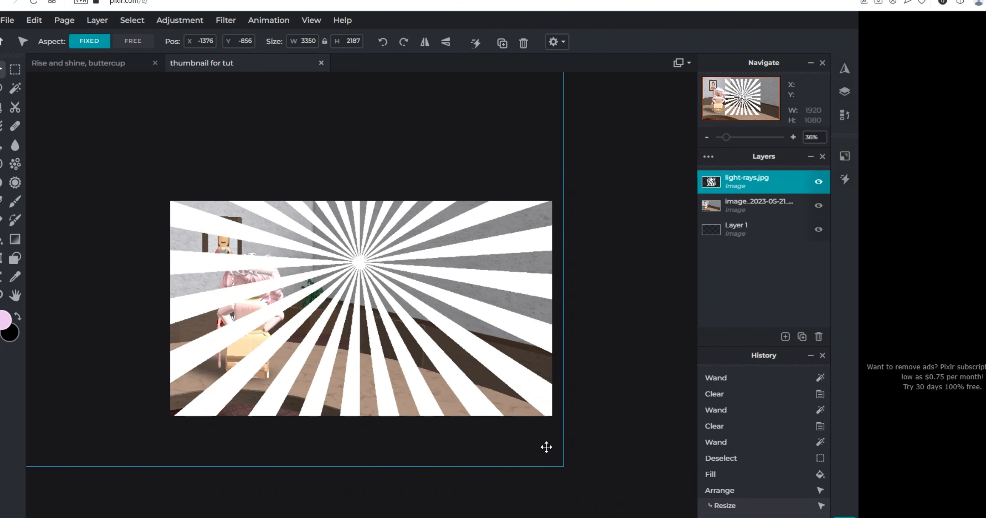
{"action": "left_click_drag", "start_coordinate": [362, 257], "coordinate": [354, 307]}
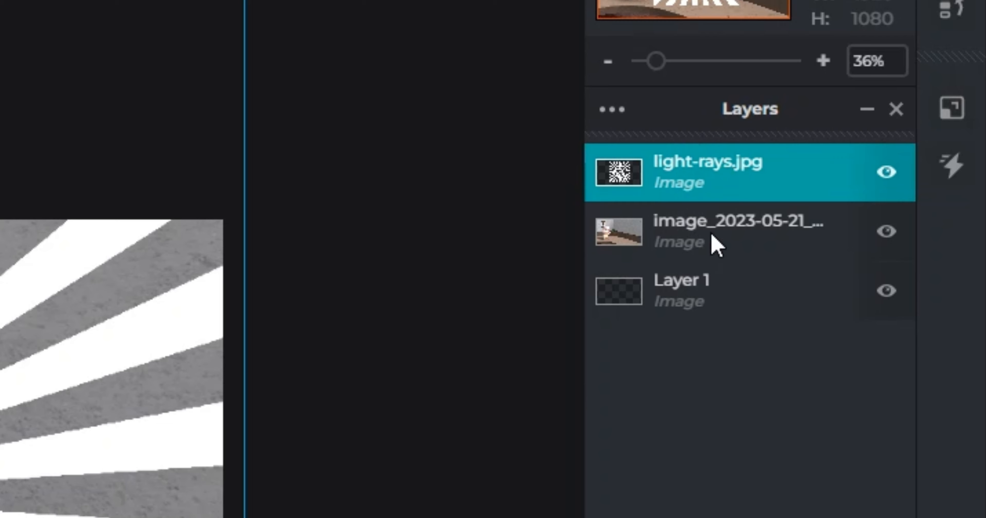
Step: Set the light-rays layer's opacity to 13 and deselect the layer
{"action": "double_click", "coordinate": [773, 189]}
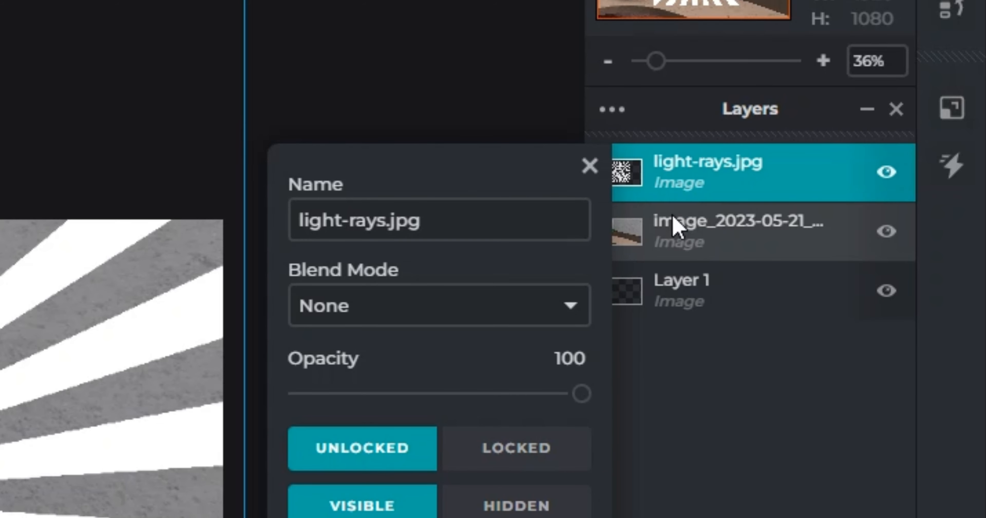
{"action": "left_click", "coordinate": [572, 358]}
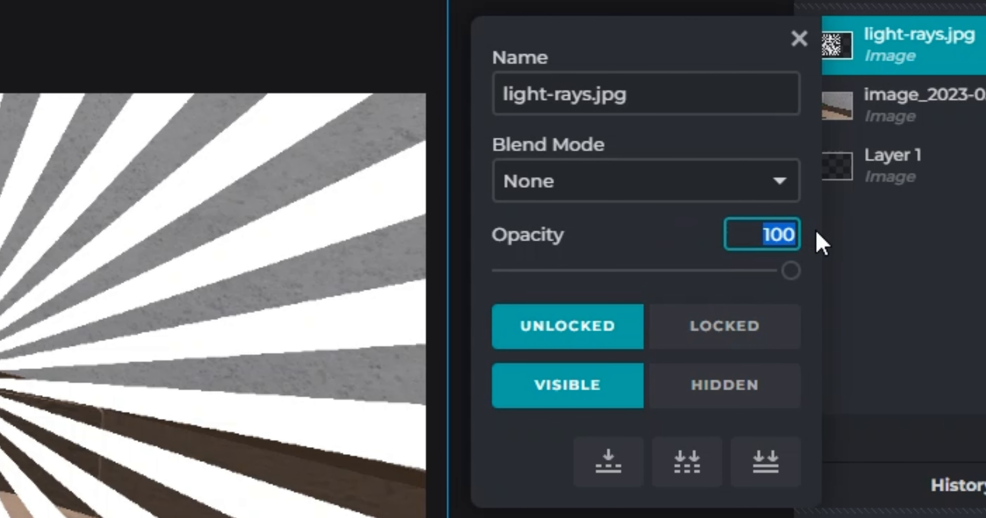
{"action": "type", "text": "25"}
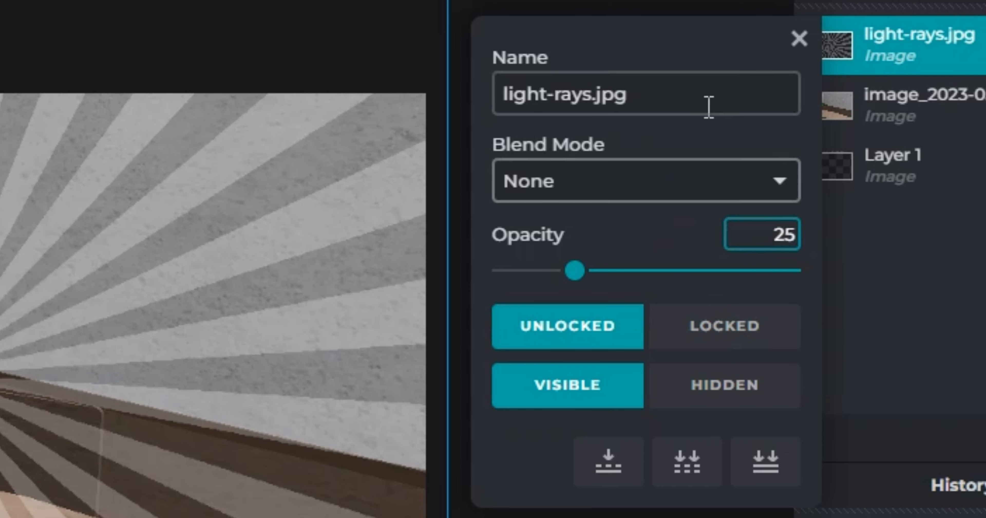
{"action": "left_click", "coordinate": [749, 234]}
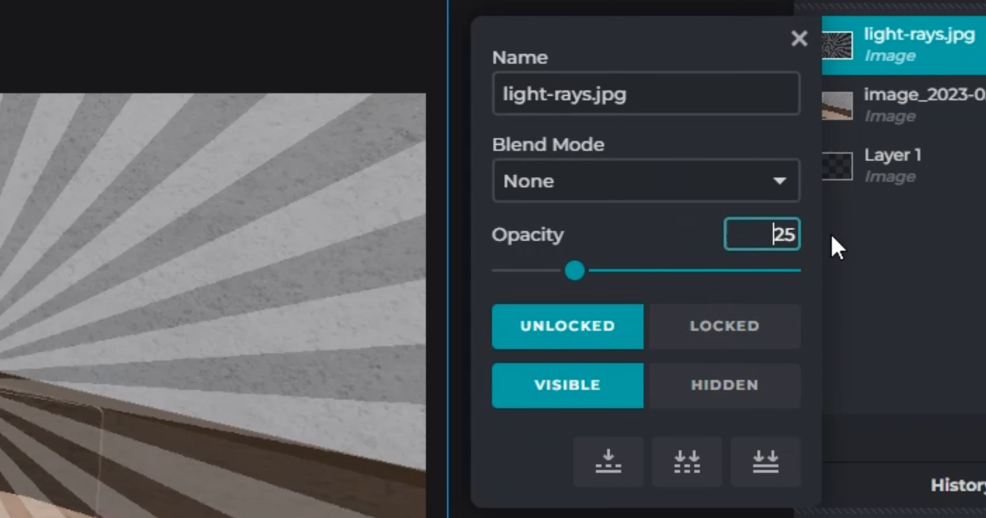
{"action": "type", "text": "13"}
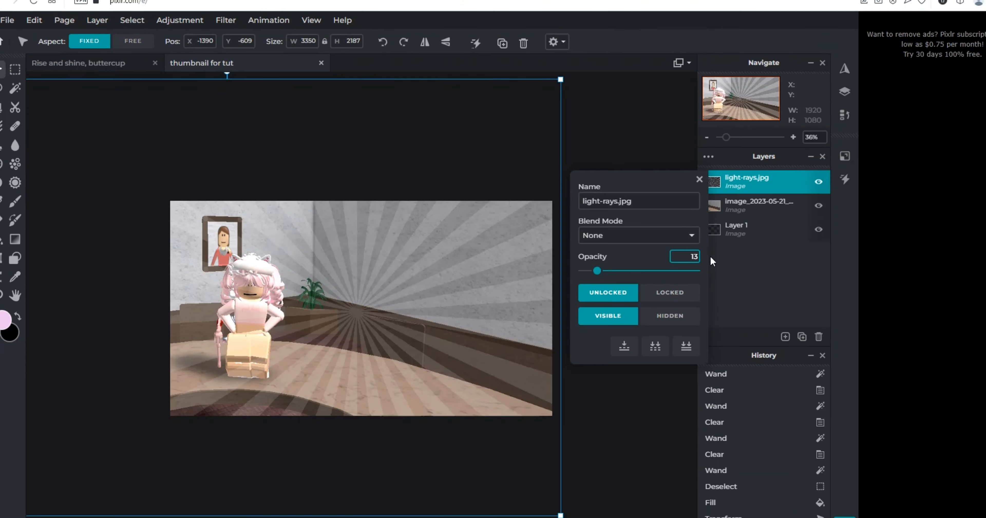
{"action": "left_click", "coordinate": [689, 177]}
{"action": "left_click", "coordinate": [600, 187]}
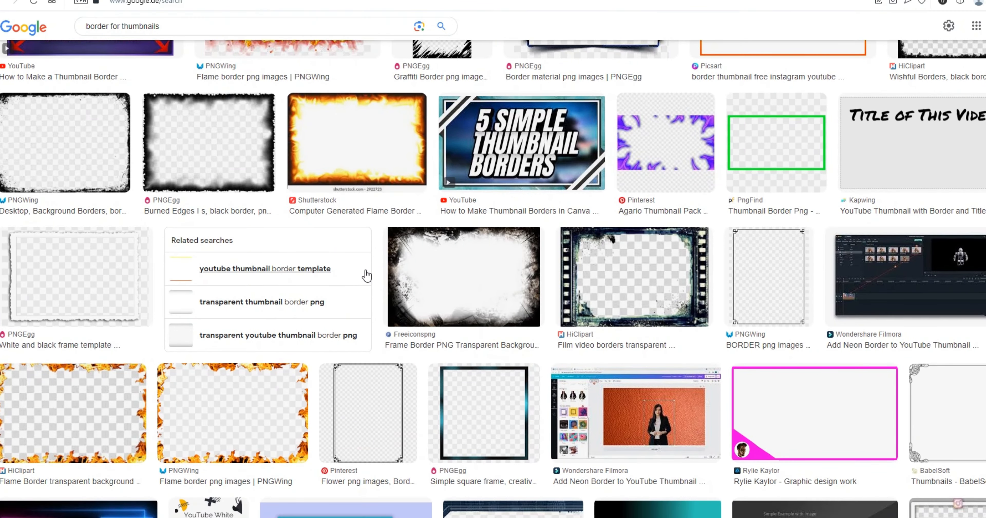
Step: Browse the image results for "border for thumbnails" in the browser and copy the green rectangular border from PngFind
{"action": "scroll", "coordinate": [366, 275], "scroll_direction": "down", "scroll_amount": 10}
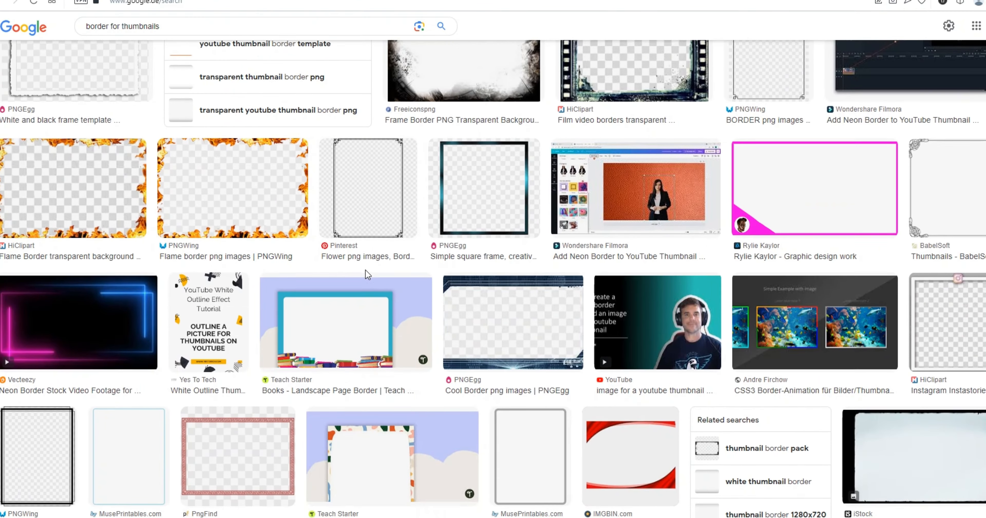
{"action": "scroll", "coordinate": [367, 275], "scroll_direction": "down", "scroll_amount": 6}
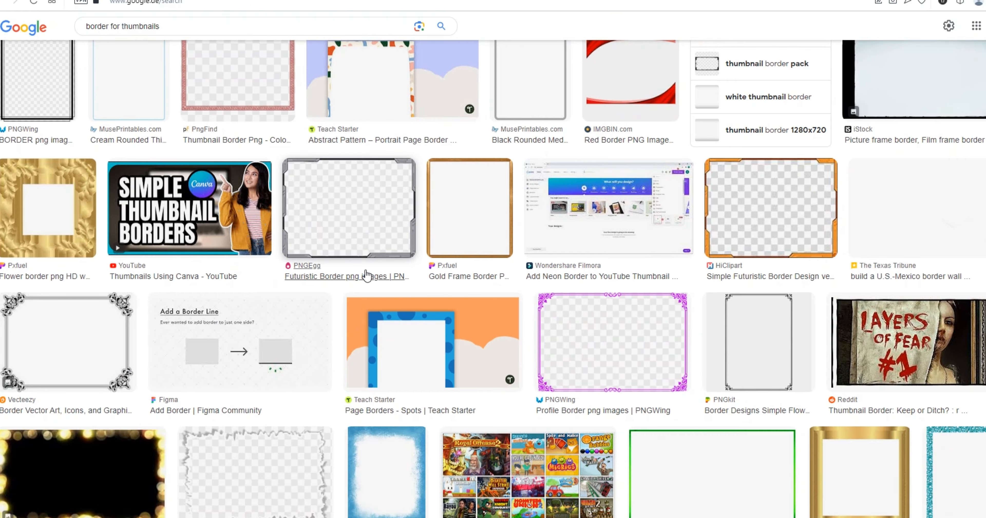
{"action": "scroll", "coordinate": [367, 275], "scroll_direction": "down", "scroll_amount": 7}
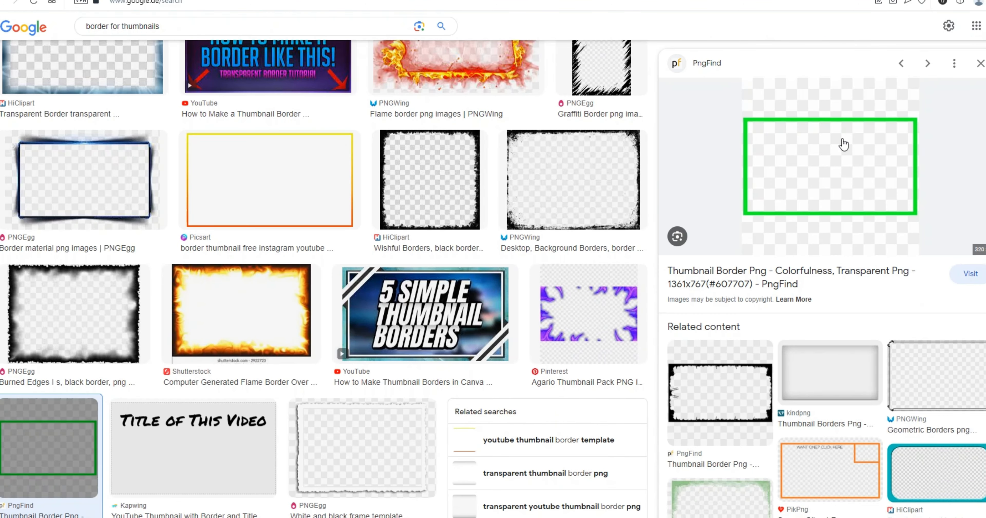
{"action": "right_click", "coordinate": [842, 139]}
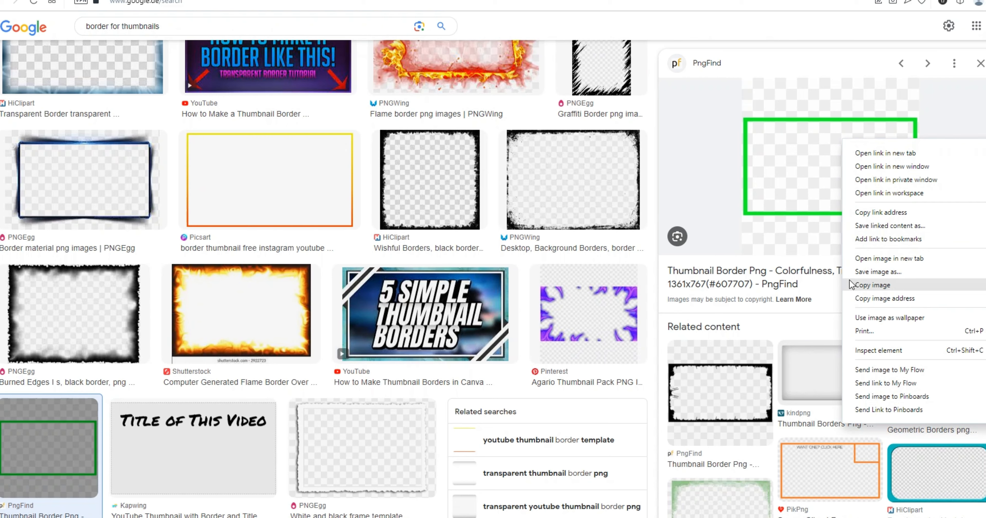
{"action": "left_click", "coordinate": [866, 284]}
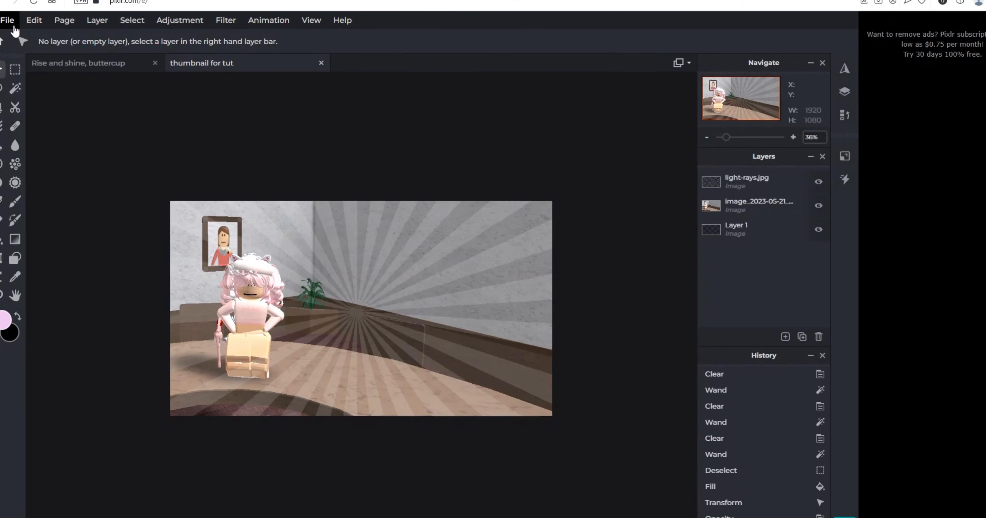
Step: Back in Pixlr E, add border for thumbnail.png as a new image layer and enlarge it to about 1153 x 1153 px
{"action": "left_click", "coordinate": [12, 24]}
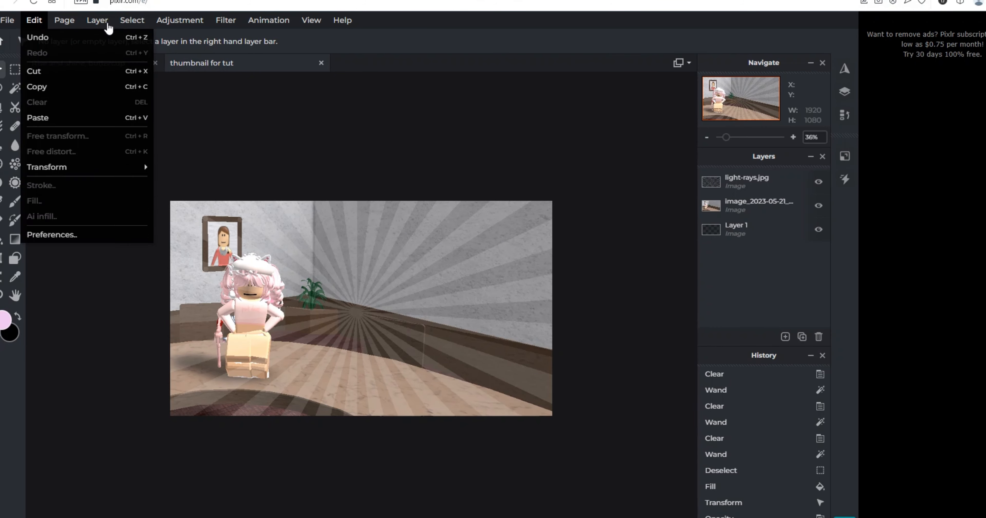
{"action": "mouse_move", "coordinate": [94, 22]}
{"action": "left_click", "coordinate": [115, 69]}
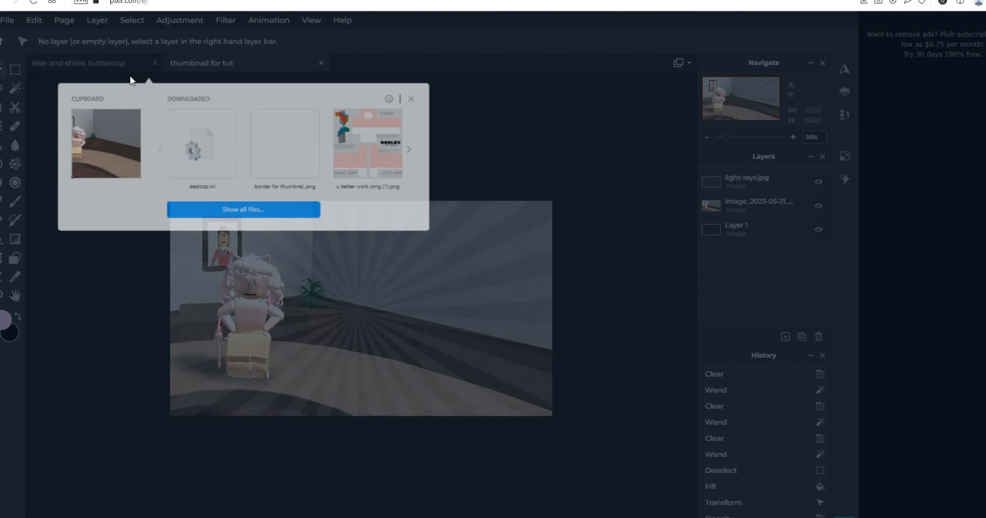
{"action": "left_click", "coordinate": [288, 169]}
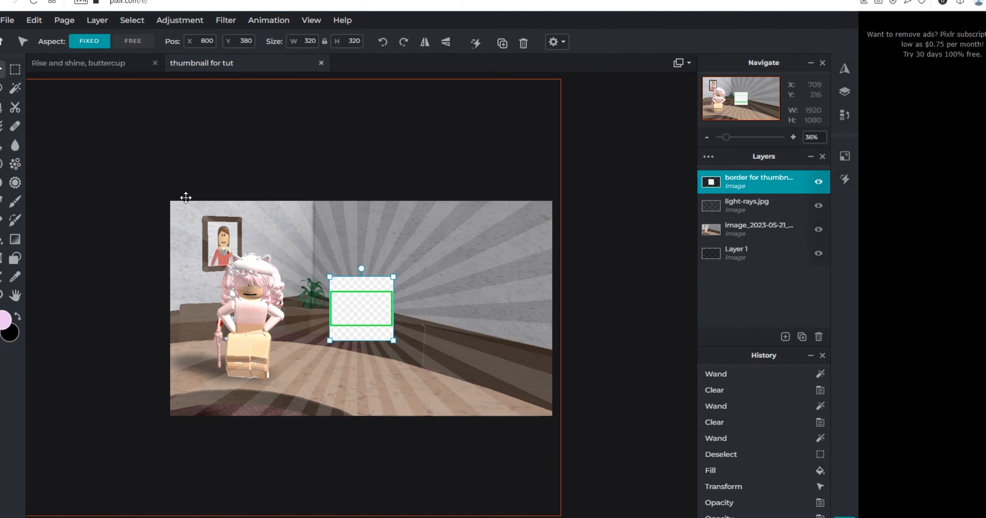
{"action": "left_click_drag", "start_coordinate": [394, 276], "coordinate": [552, 117]}
{"action": "left_click_drag", "start_coordinate": [330, 340], "coordinate": [183, 399]}
{"action": "left_click_drag", "start_coordinate": [317, 318], "coordinate": [290, 350]}
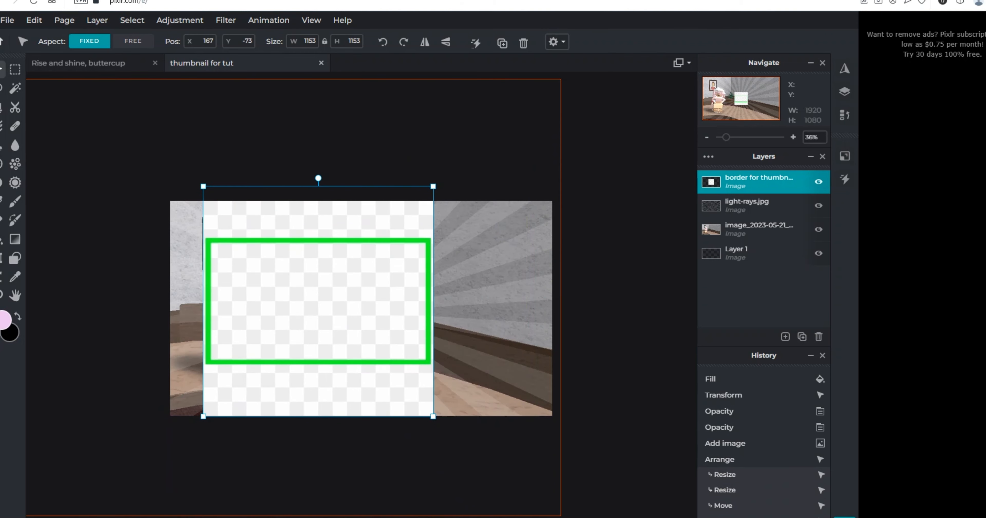
Step: Select the checkered areas outside and inside the green border with Wand Select, clear both, and deselect
{"action": "left_click", "coordinate": [17, 90]}
{"action": "left_click", "coordinate": [300, 228]}
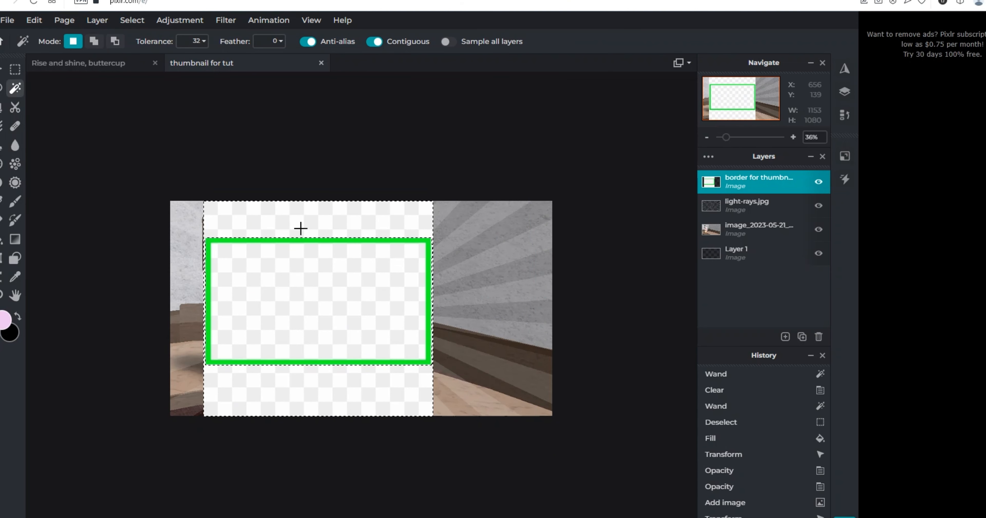
{"action": "key", "text": "Delete"}
{"action": "left_click", "coordinate": [326, 293]}
{"action": "key", "text": "Delete"}
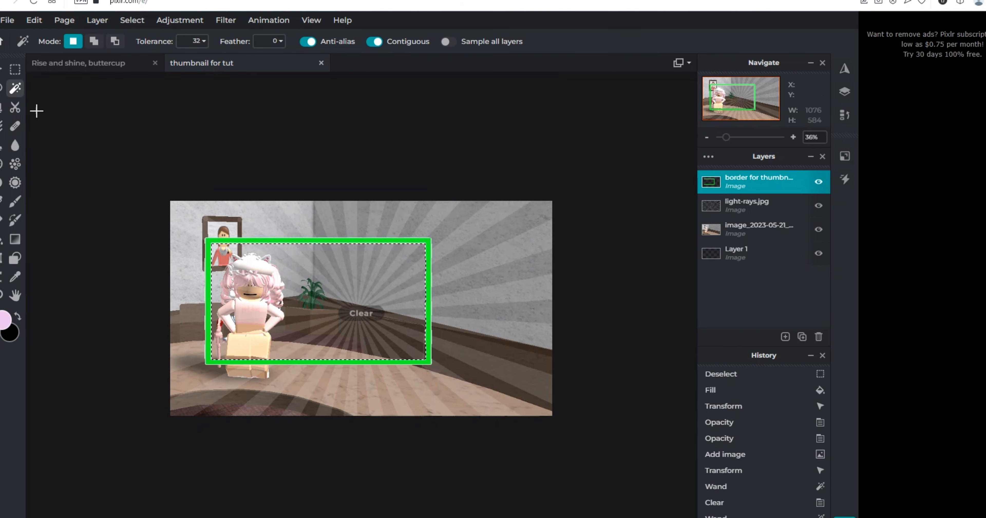
{"action": "key", "text": "l"}
{"action": "key", "text": "ctrl+d"}
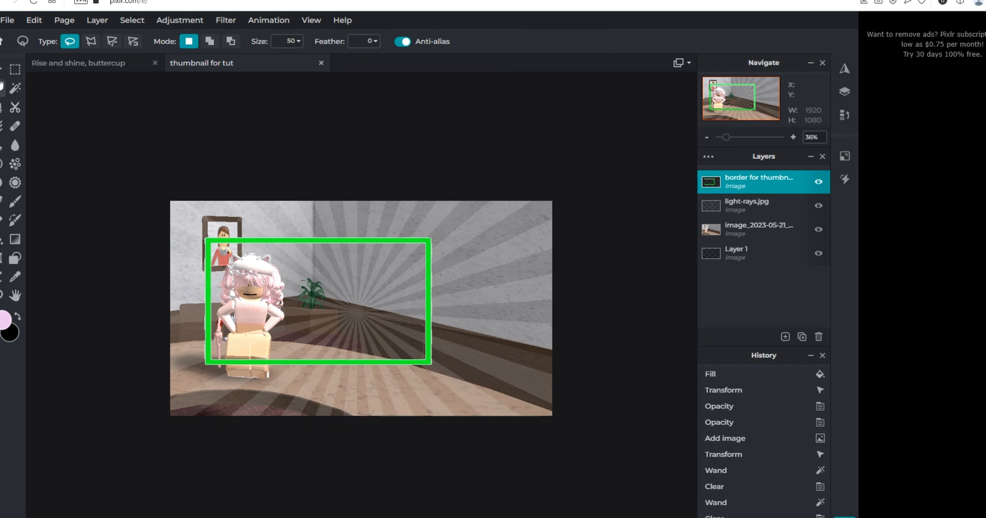
Step: Fill the green border with a pale pink at 100% opacity, preserving transparency
{"action": "key", "text": "v"}
{"action": "left_click", "coordinate": [34, 20]}
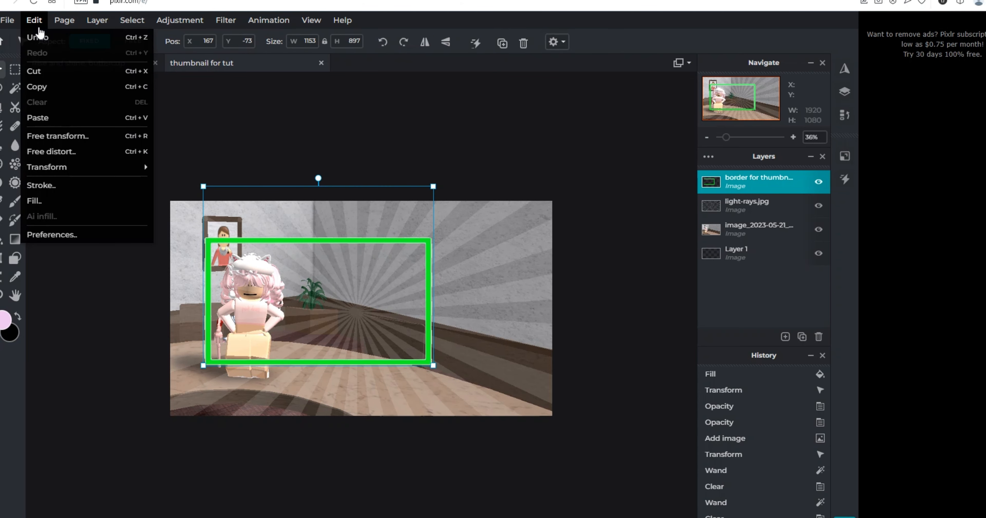
{"action": "left_click", "coordinate": [55, 201]}
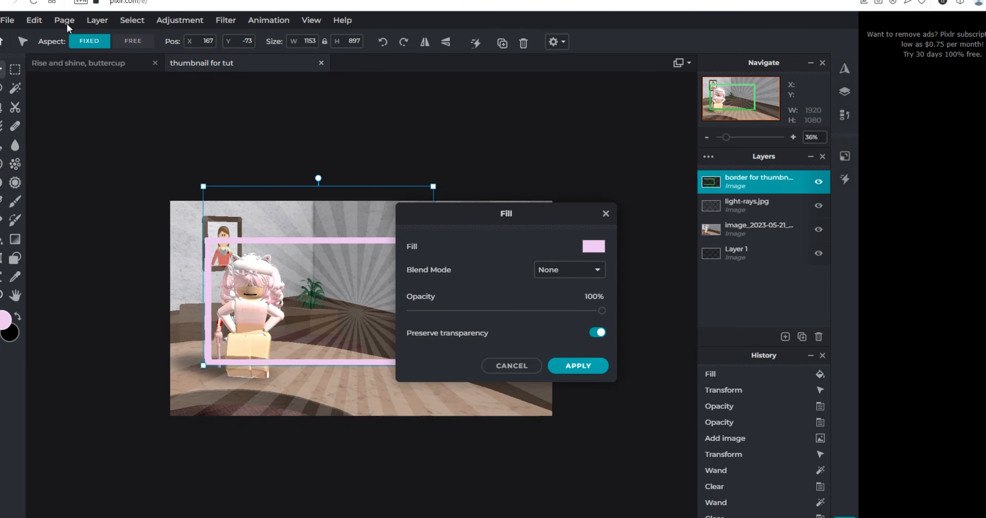
{"action": "left_click", "coordinate": [594, 246]}
{"action": "left_click_drag", "start_coordinate": [577, 326], "coordinate": [531, 322]}
{"action": "left_click", "coordinate": [473, 298]}
{"action": "left_click", "coordinate": [578, 365]}
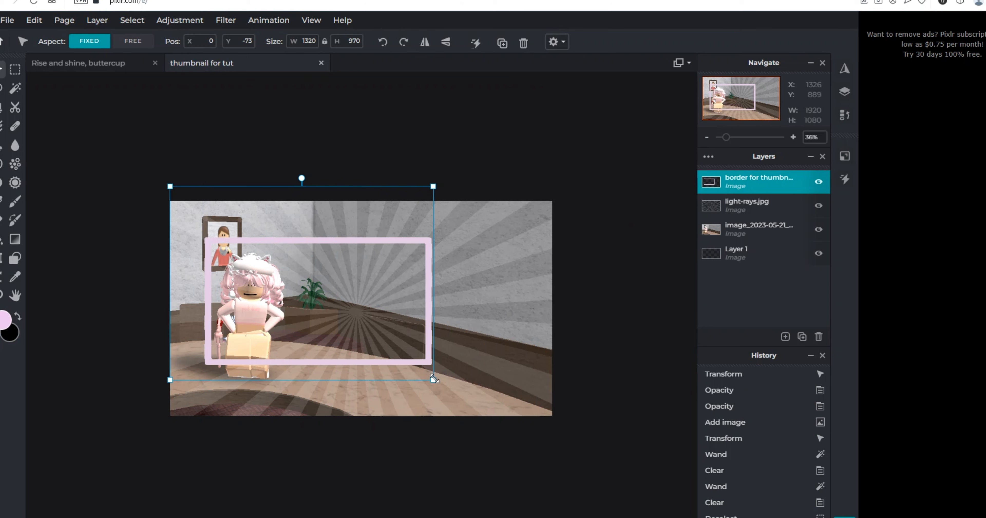
Step: Enlarge the border layer to about 2241 x 1647 px and align it so the frame follows the canvas edges
{"action": "left_click_drag", "start_coordinate": [434, 378], "coordinate": [608, 502]}
{"action": "left_click_drag", "start_coordinate": [540, 481], "coordinate": [473, 407]}
{"action": "left_click_drag", "start_coordinate": [544, 435], "coordinate": [554, 440]}
{"action": "mouse_move", "coordinate": [470, 420]}
{"action": "left_mouse_down"}
{"action": "mouse_move", "coordinate": [478, 426]}
{"action": "mouse_move", "coordinate": [472, 418]}
{"action": "left_mouse_up"}
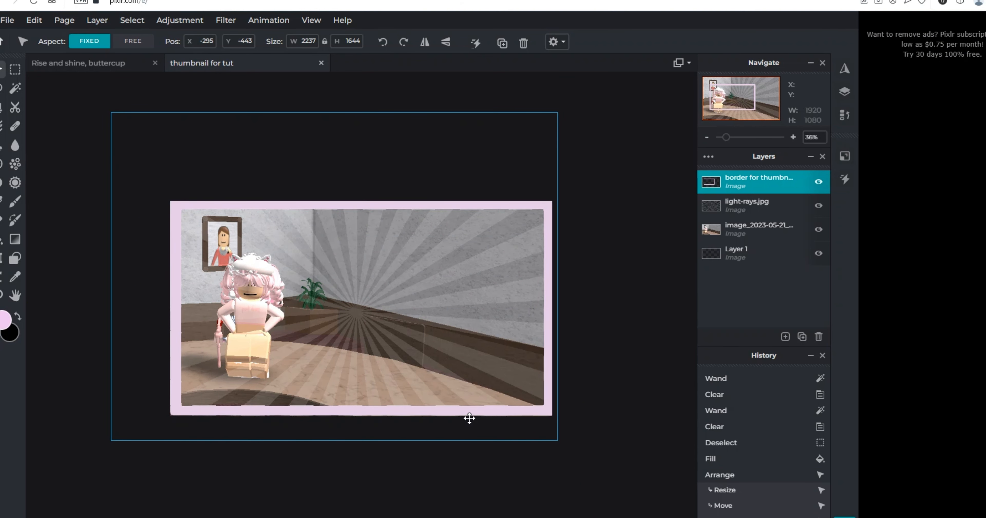
{"action": "scroll", "coordinate": [356, 313], "scroll_direction": "down", "scroll_amount": 1}
{"action": "left_click_drag", "start_coordinate": [361, 306], "coordinate": [362, 304]}
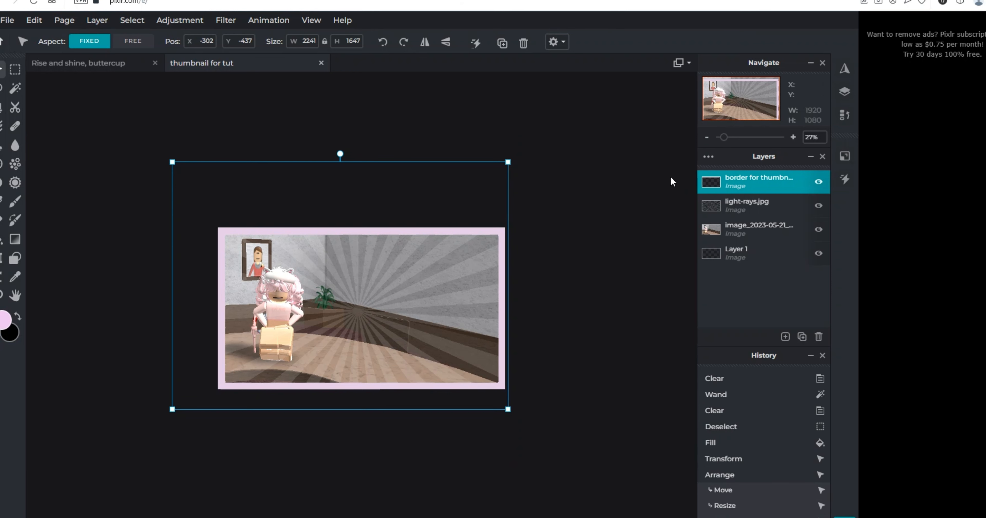
Step: Set the border layer's opacity to 50 and deselect the layer
{"action": "double_click", "coordinate": [746, 203]}
{"action": "left_click", "coordinate": [743, 182]}
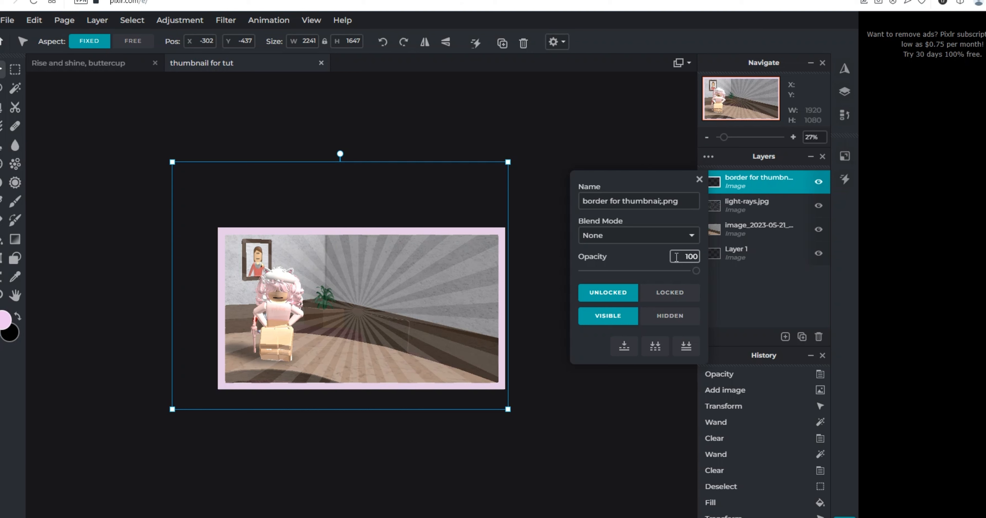
{"action": "double_click", "coordinate": [677, 257]}
{"action": "type", "text": "50"}
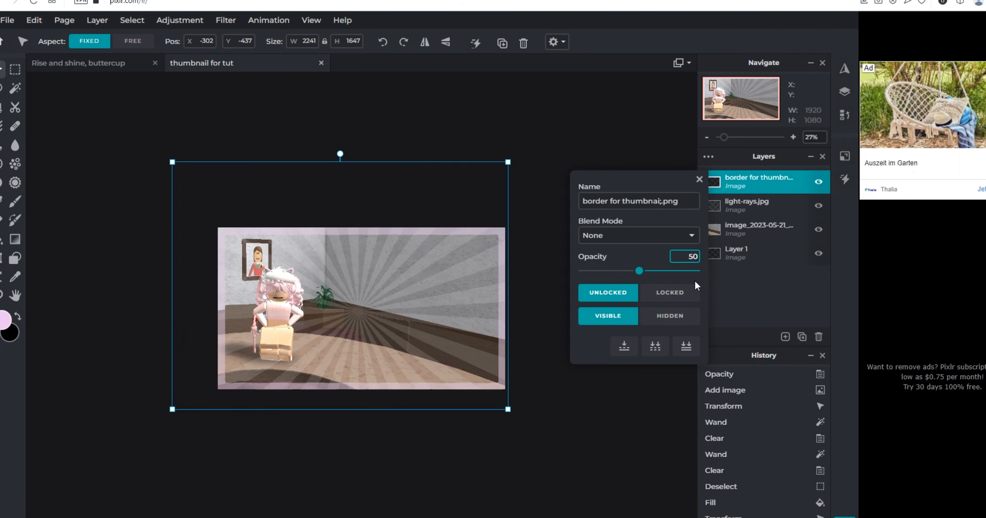
{"action": "key", "text": "Return"}
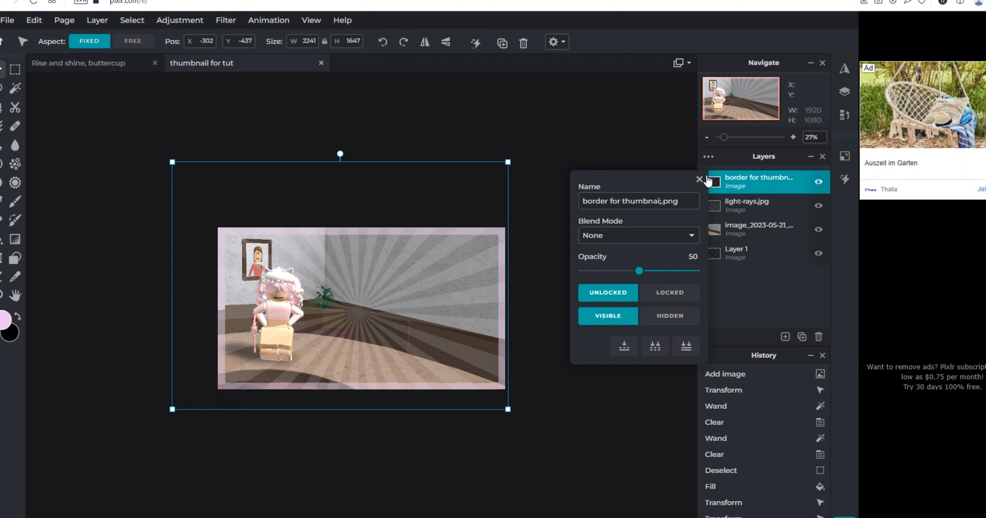
{"action": "left_click", "coordinate": [699, 179]}
{"action": "left_click", "coordinate": [303, 397]}
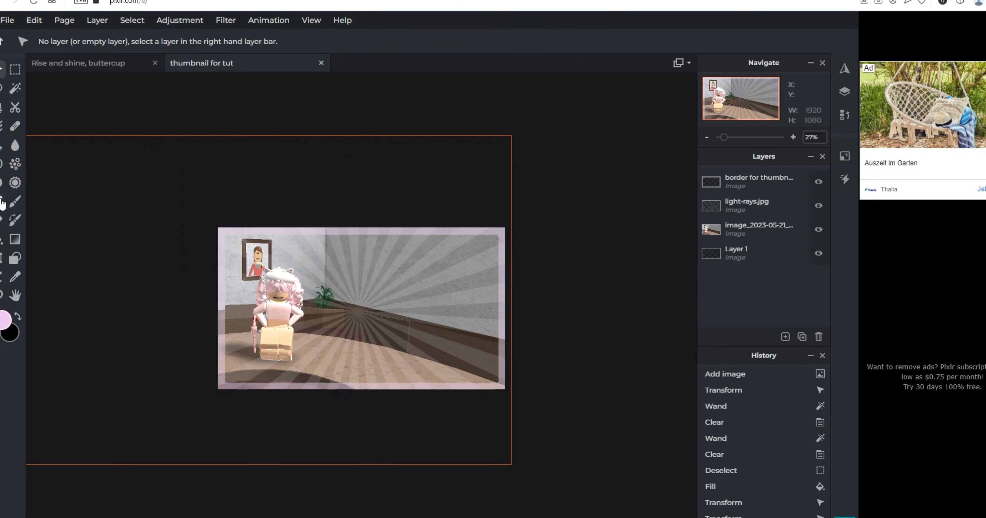
Step: Add a new text layer reading "THUMBNAIL,BANNER,PFP" across the middle of the thumbnail
{"action": "left_click", "coordinate": [4, 281]}
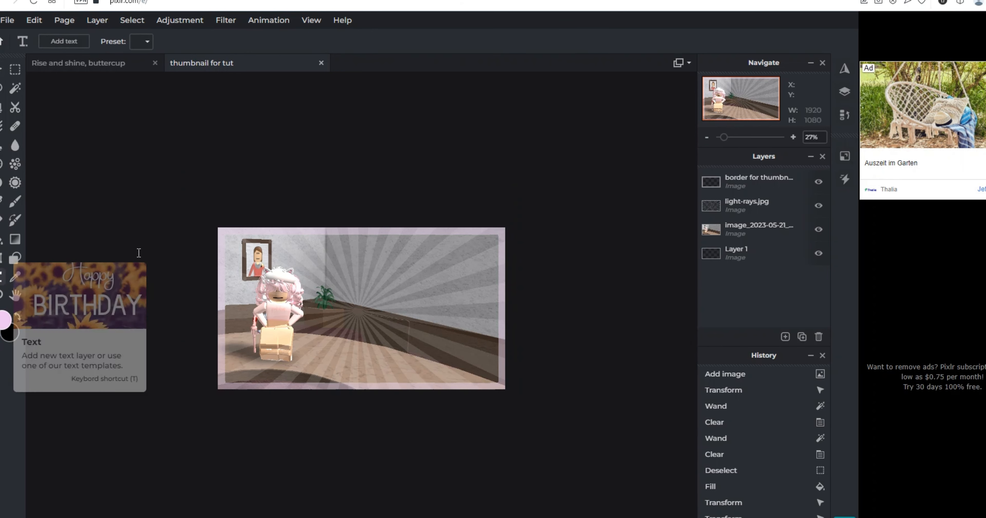
{"action": "left_click", "coordinate": [347, 252]}
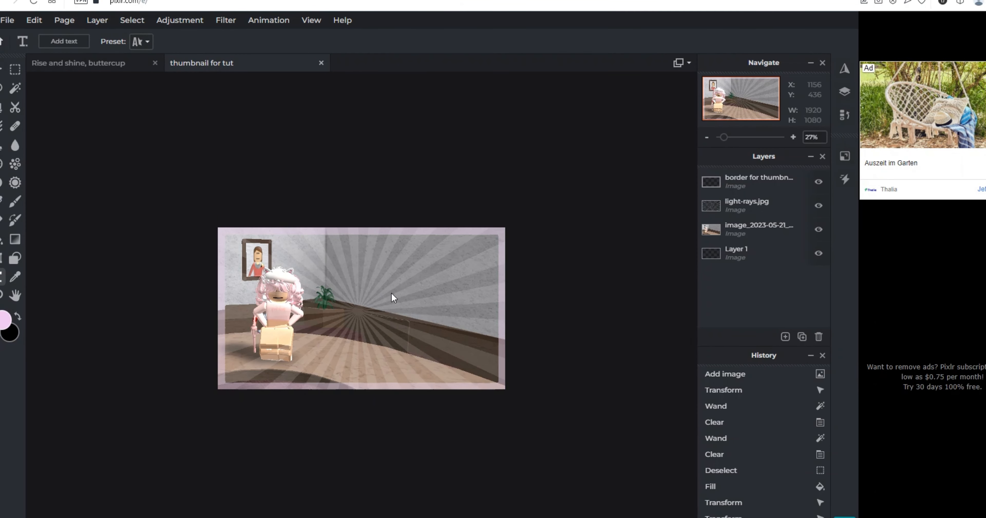
{"action": "left_click", "coordinate": [391, 297]}
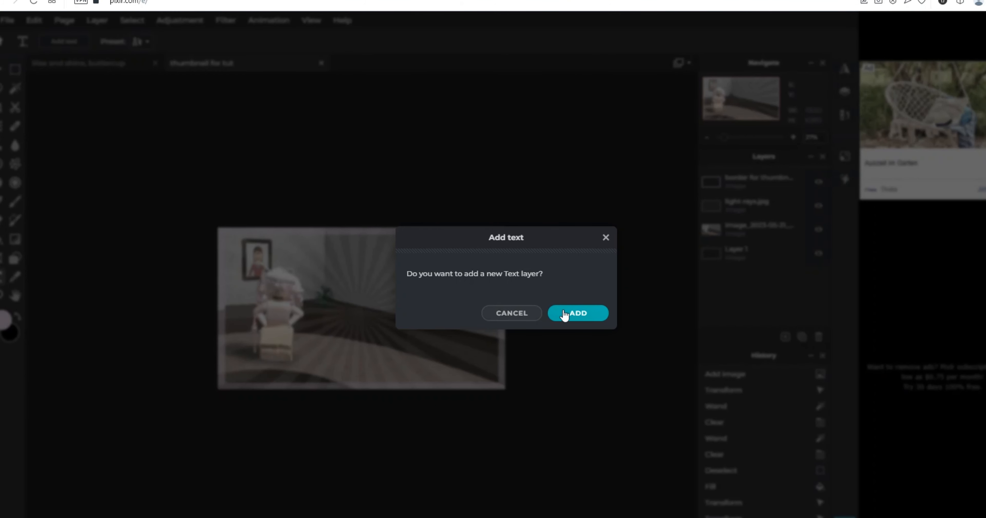
{"action": "left_click", "coordinate": [566, 310]}
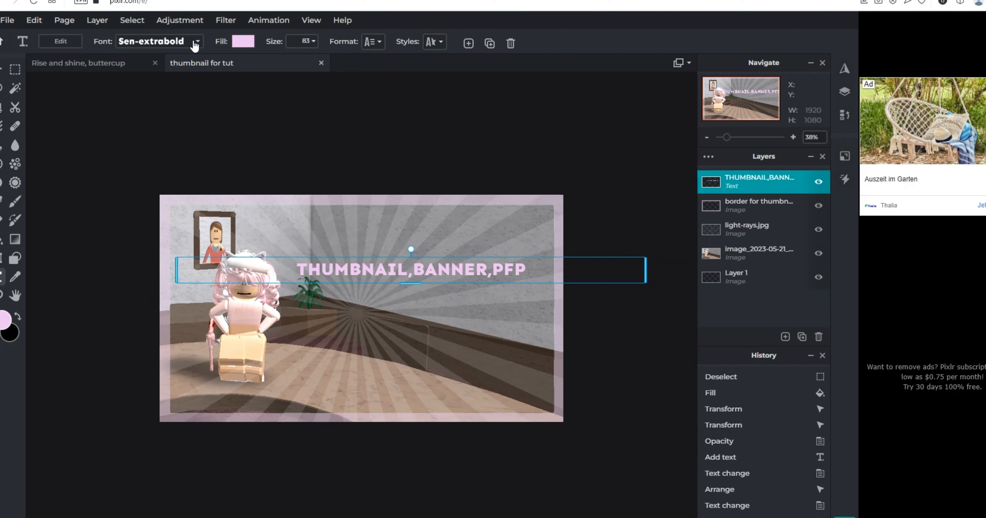
Step: Set the THUMBNAIL,BANNER,PFP text's font to Morissette Script, enlarge it to size 193 and deselect it
{"action": "left_click", "coordinate": [194, 41]}
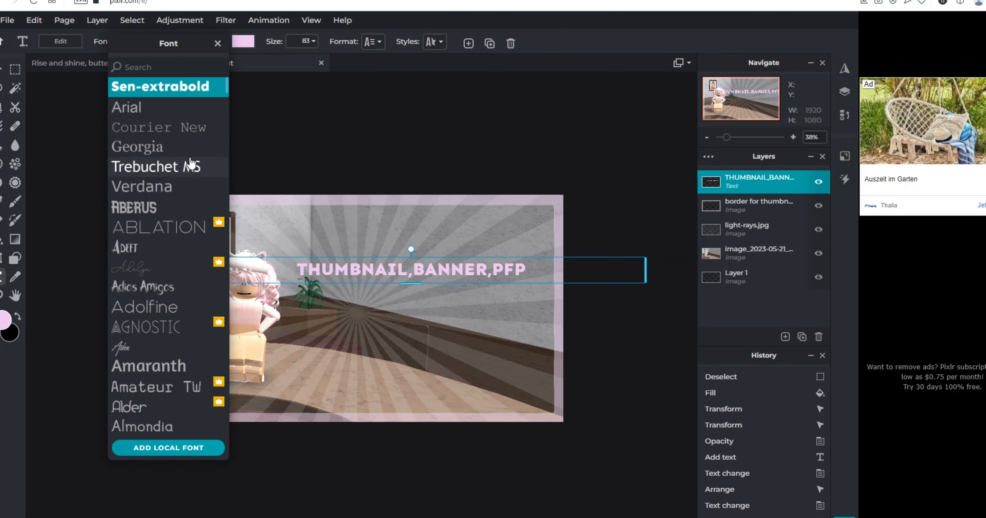
{"action": "scroll", "coordinate": [190, 162], "scroll_direction": "down", "scroll_amount": 15}
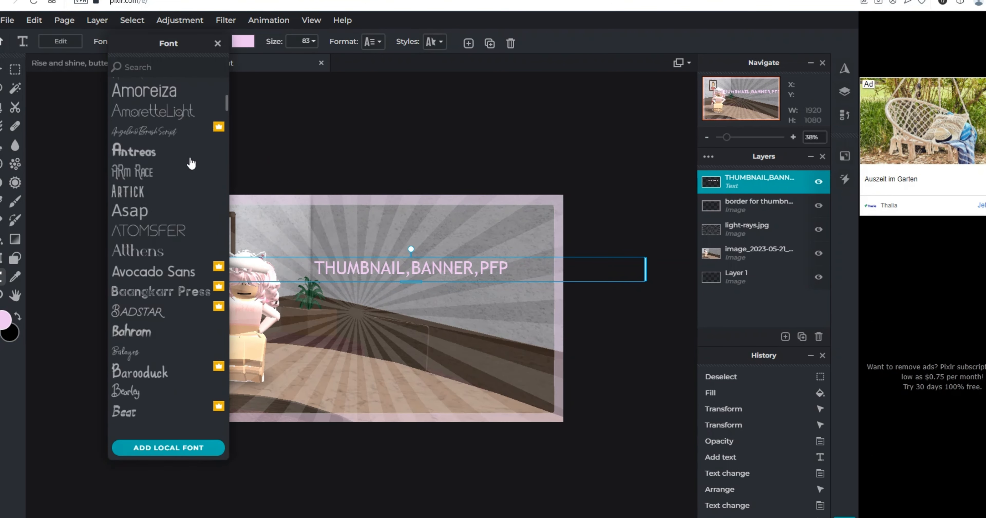
{"action": "left_click", "coordinate": [155, 71]}
{"action": "type", "text": "M"}
{"action": "key", "text": "BackSpace"}
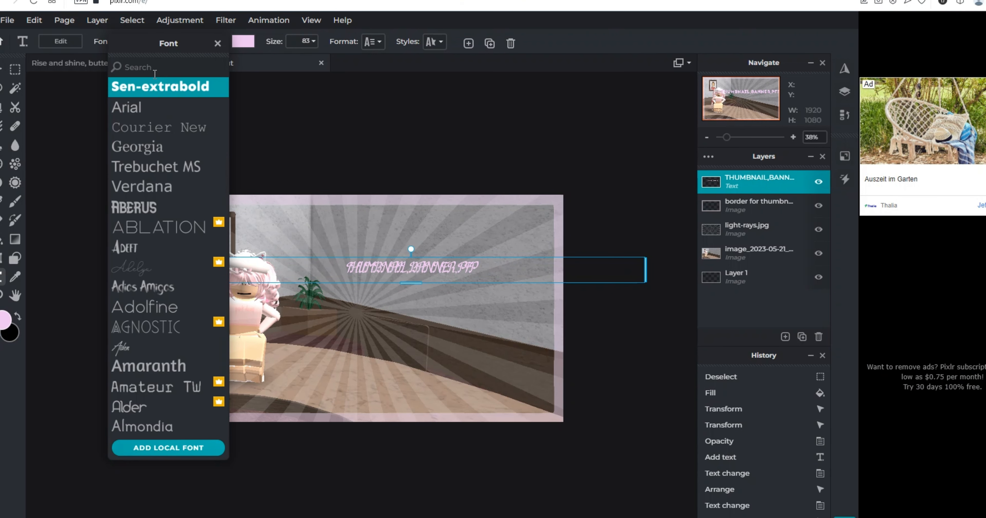
{"action": "type", "text": "m"}
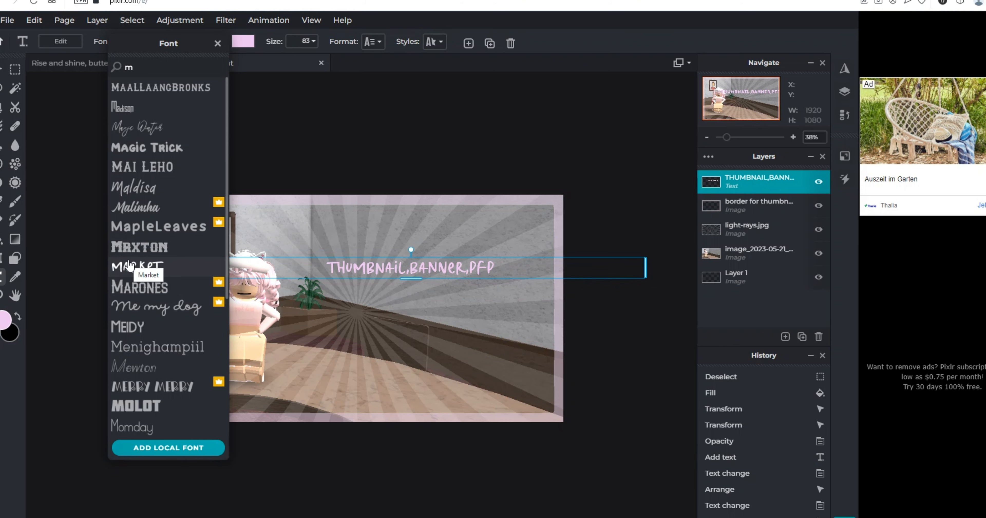
{"action": "scroll", "coordinate": [159, 406], "scroll_direction": "down", "scroll_amount": 6}
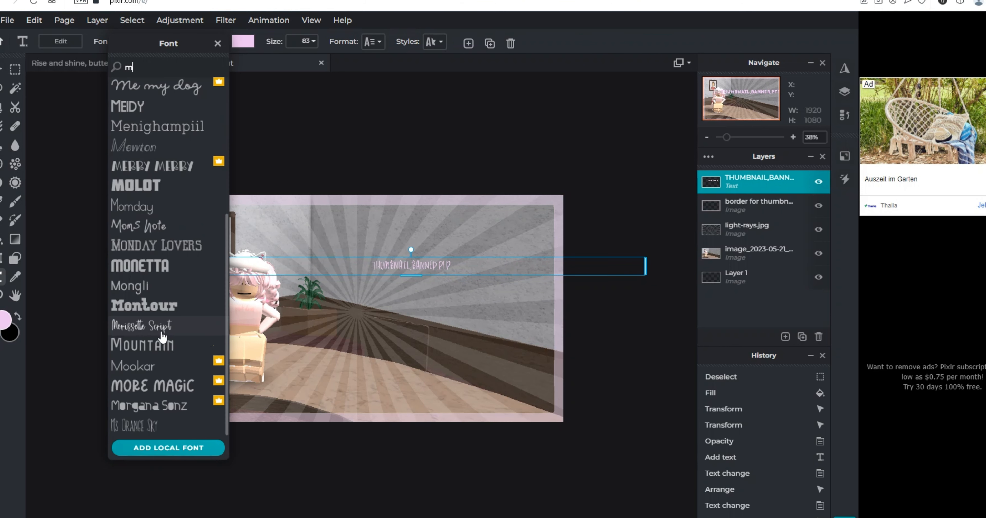
{"action": "left_click", "coordinate": [162, 332]}
{"action": "mouse_move", "coordinate": [409, 276]}
{"action": "left_mouse_down"}
{"action": "mouse_move", "coordinate": [408, 301]}
{"action": "mouse_move", "coordinate": [407, 291]}
{"action": "left_mouse_up"}
{"action": "left_click", "coordinate": [391, 219]}
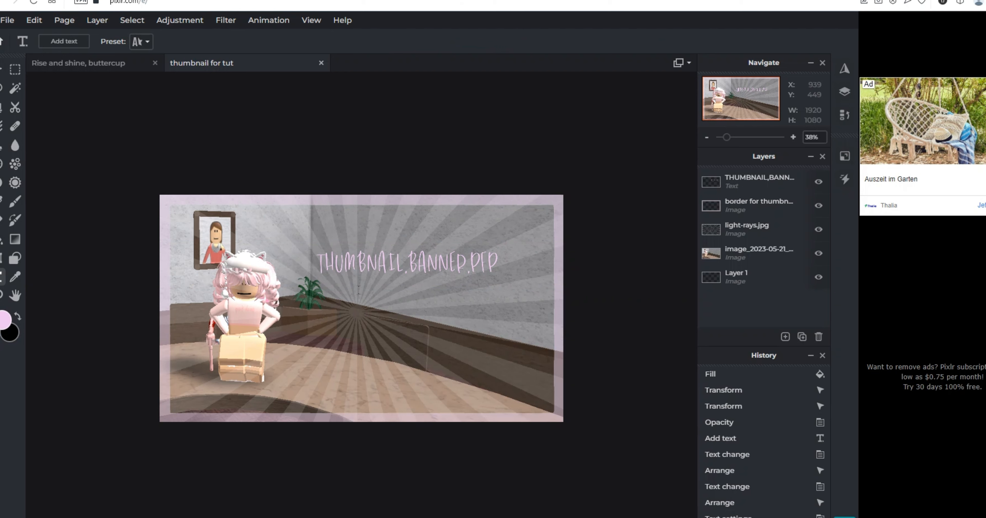
Step: Add a "TUTORIAL" text layer in Magic Trick at size 113 and move the THUMBNAIL,BANNER,PFP line down to just above it
{"action": "left_click", "coordinate": [416, 302]}
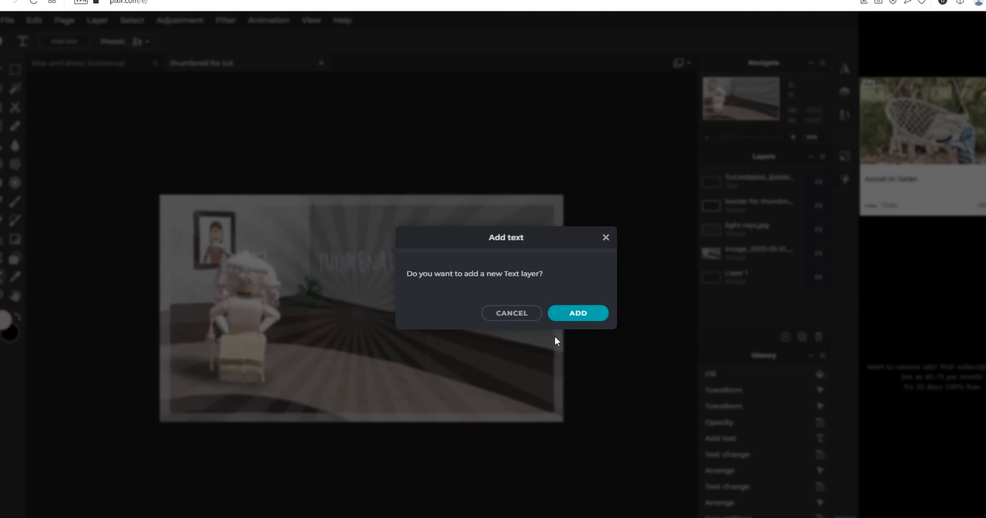
{"action": "left_click", "coordinate": [562, 310]}
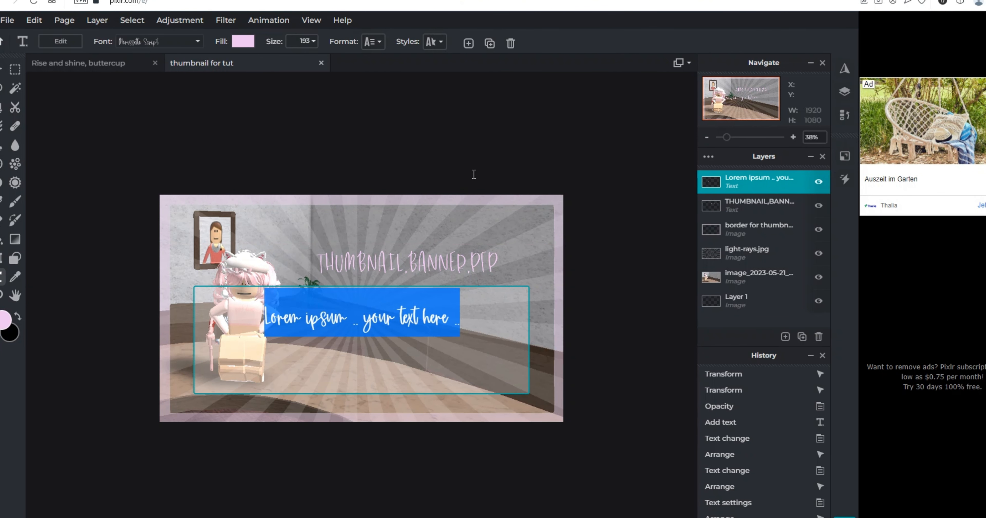
{"action": "type", "text": "TUTORIAL"}
{"action": "left_click", "coordinate": [189, 43]}
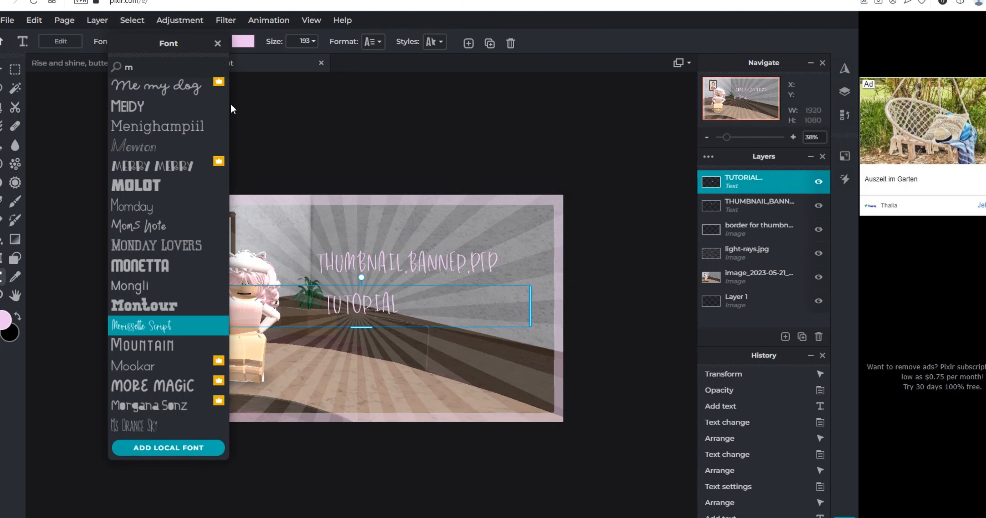
{"action": "type", "text": "m"}
{"action": "left_click", "coordinate": [155, 150]}
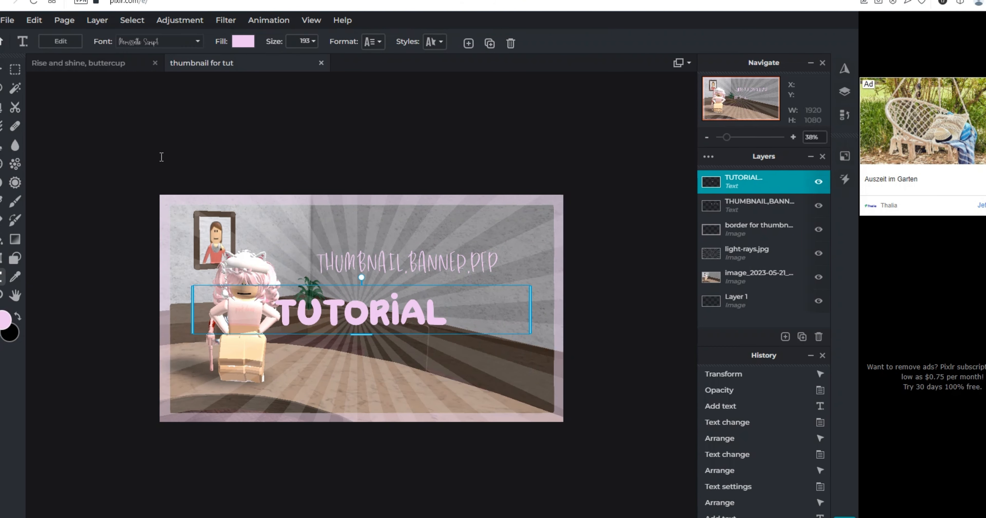
{"action": "left_click_drag", "start_coordinate": [399, 264], "coordinate": [396, 291]}
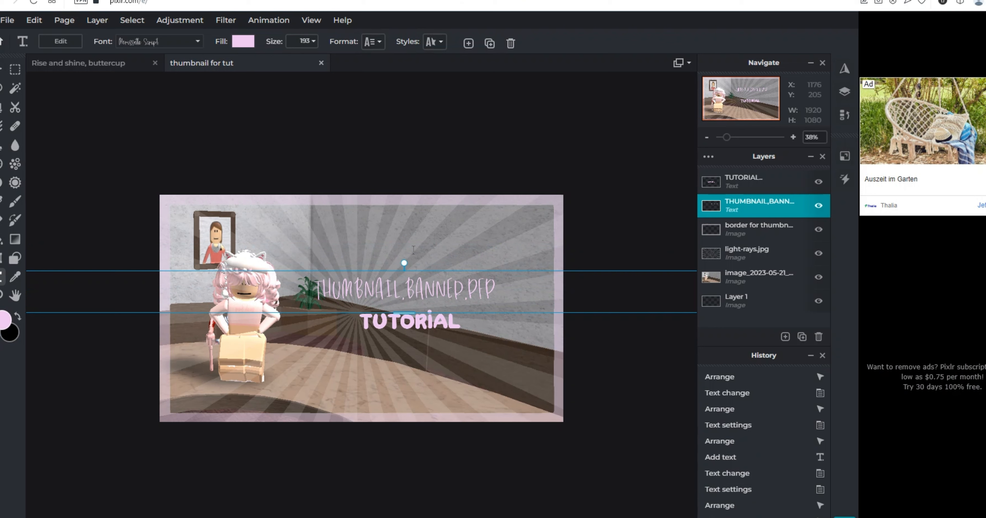
Step: Change the TUTORIAL text's fill color to white
{"action": "left_click", "coordinate": [429, 316]}
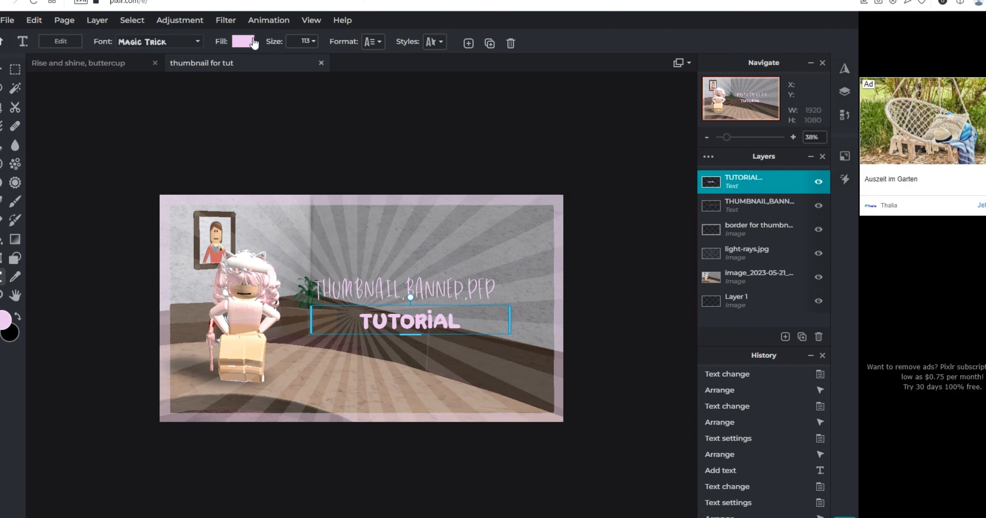
{"action": "left_click", "coordinate": [243, 42]}
{"action": "left_click", "coordinate": [160, 110]}
{"action": "left_click", "coordinate": [392, 103]}
{"action": "left_click", "coordinate": [421, 104]}
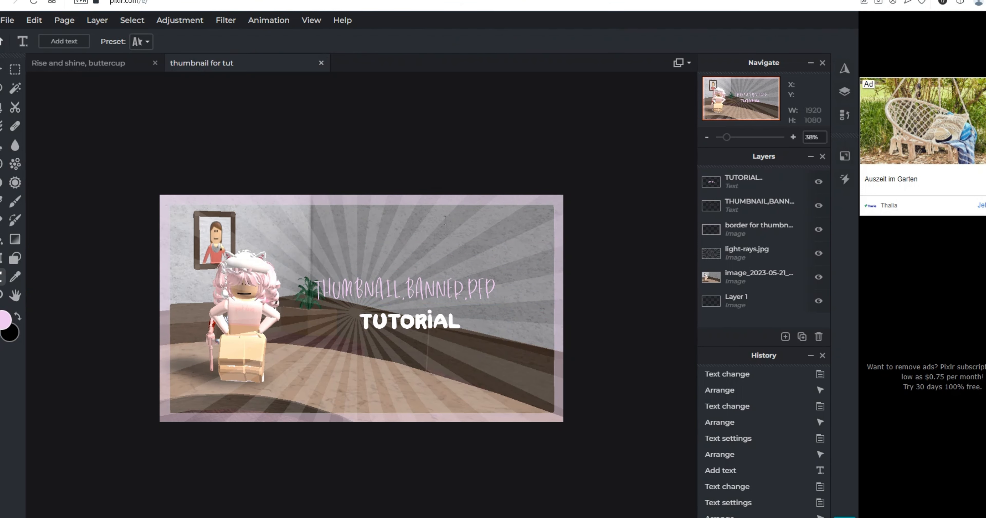
Step: Enable an Arc curve with an amount of 38 on the THUMBNAIL,BANNER,PFP text
{"action": "left_click_drag", "start_coordinate": [402, 317], "coordinate": [402, 317]}
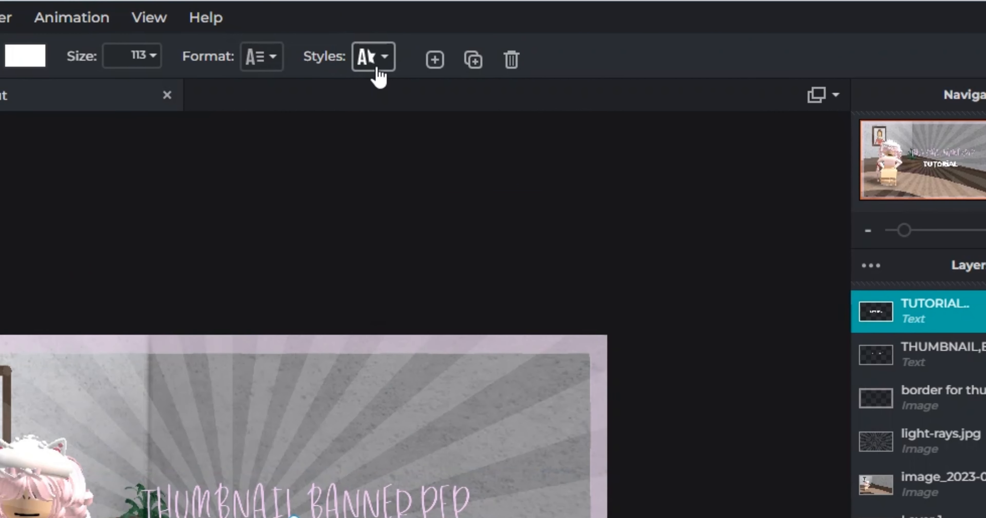
{"action": "left_click", "coordinate": [429, 42]}
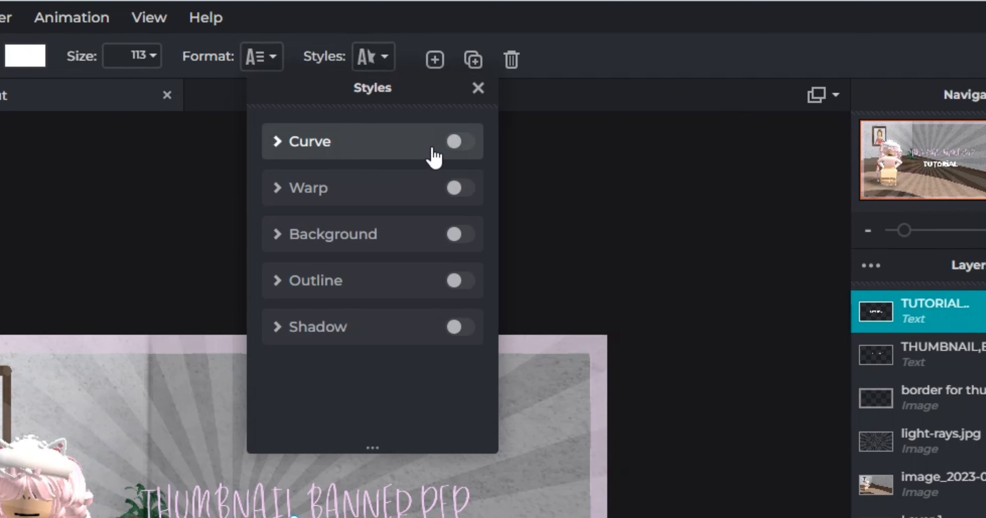
{"action": "left_click", "coordinate": [230, 482]}
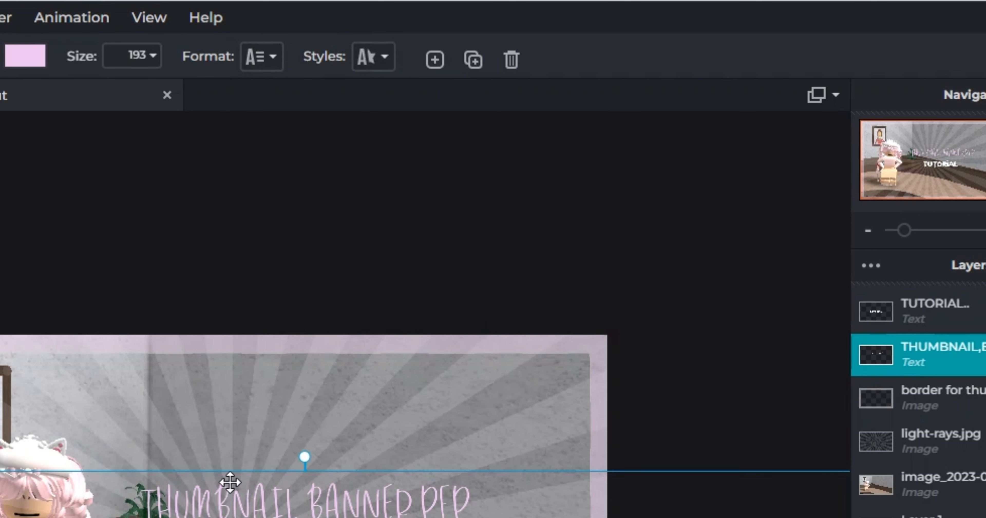
{"action": "left_click", "coordinate": [366, 58]}
{"action": "left_click", "coordinate": [456, 142]}
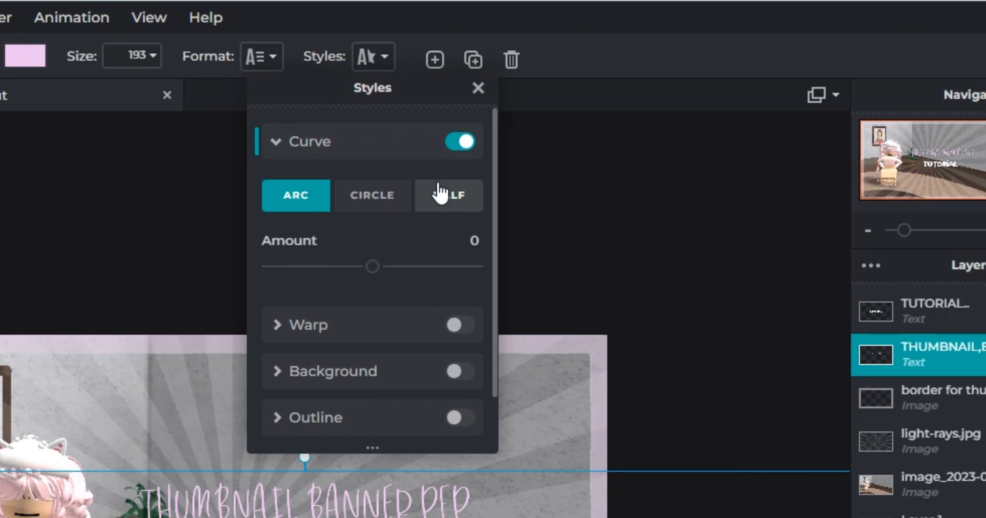
{"action": "left_click_drag", "start_coordinate": [375, 267], "coordinate": [413, 272]}
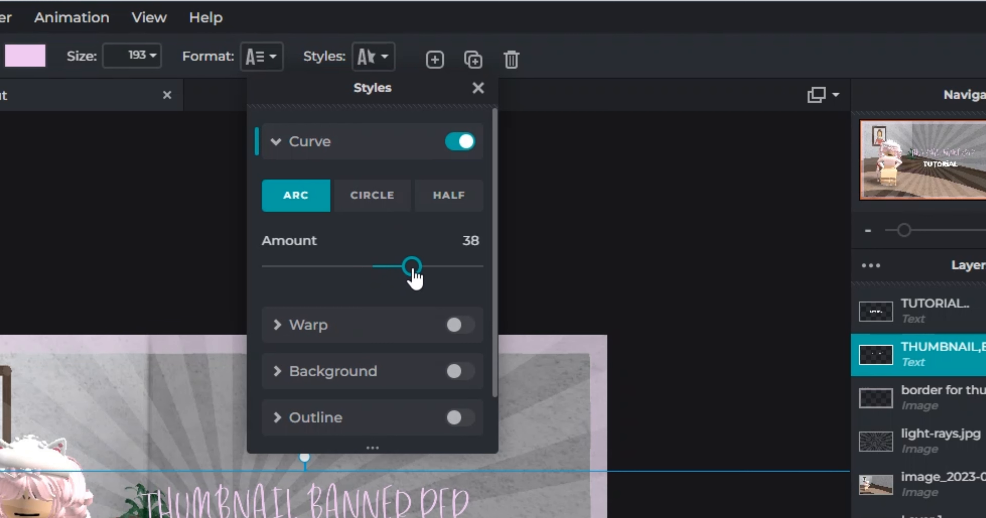
Step: Enable Warp on the THUMBNAIL,BANNER,PFP text, trying the Middle shape and returning to the first shape with the Circular option
{"action": "scroll", "coordinate": [455, 289], "scroll_direction": "down", "scroll_amount": 1}
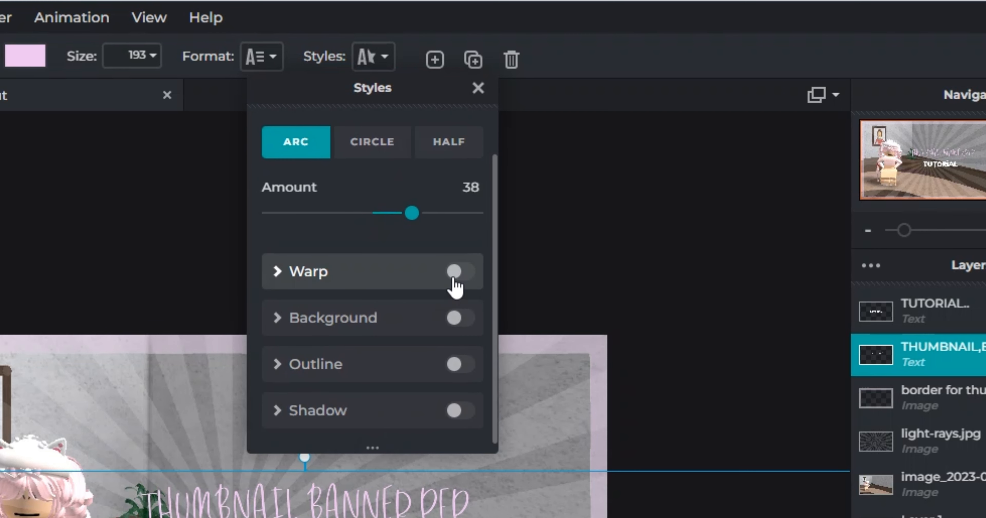
{"action": "left_click", "coordinate": [454, 280]}
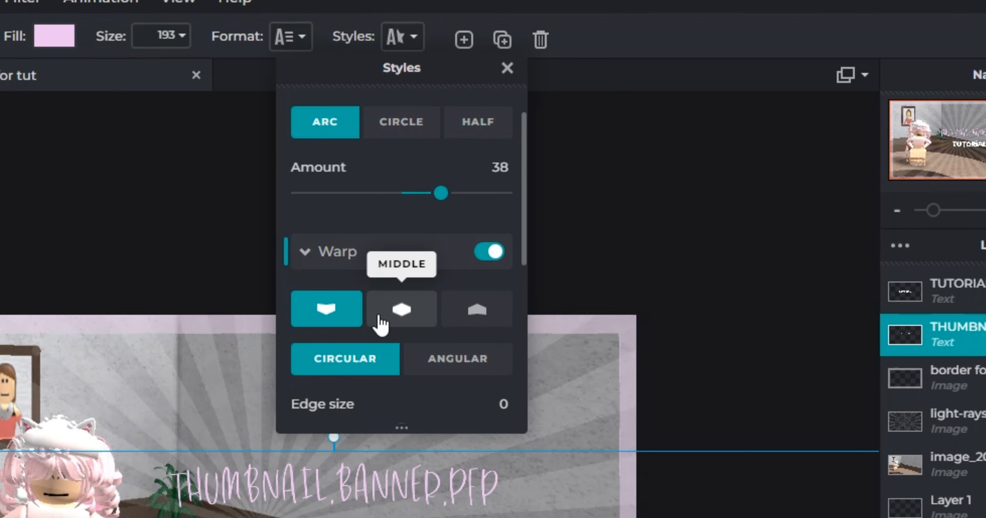
{"action": "left_click", "coordinate": [358, 335]}
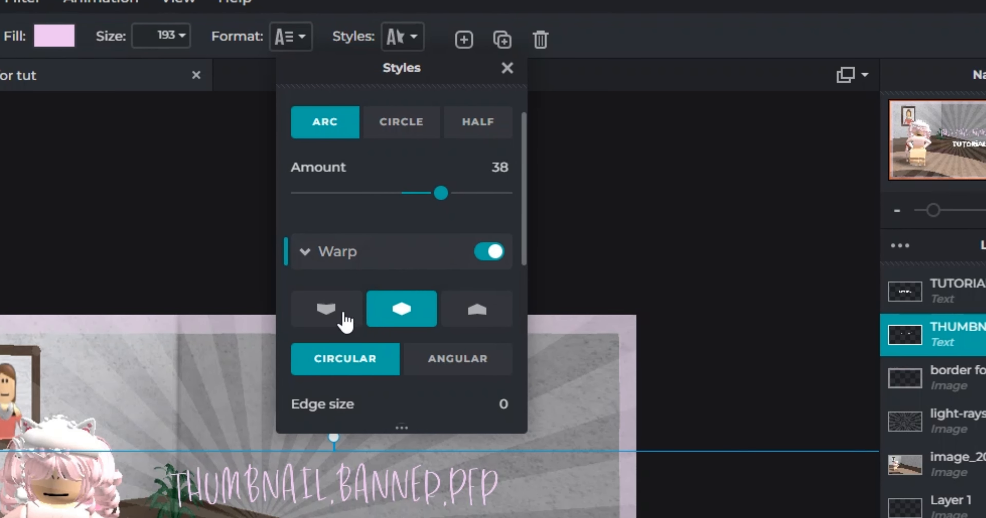
{"action": "left_click", "coordinate": [346, 322]}
{"action": "scroll", "coordinate": [456, 259], "scroll_direction": "down", "scroll_amount": 6}
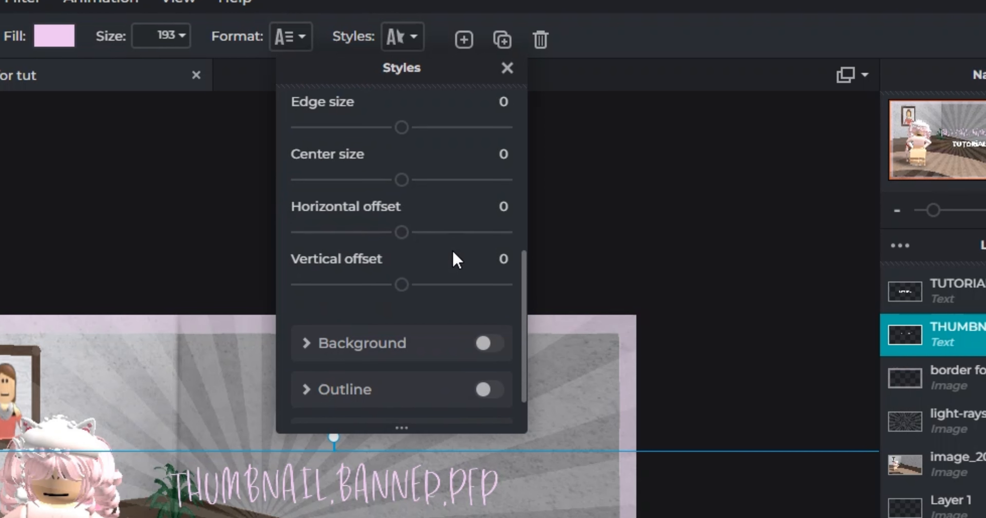
Step: Give the THUMBNAIL,BANNER,PFP text a white outline with size 25 and distance 0
{"action": "scroll", "coordinate": [493, 352], "scroll_direction": "down", "scroll_amount": 1}
{"action": "left_click", "coordinate": [485, 343]}
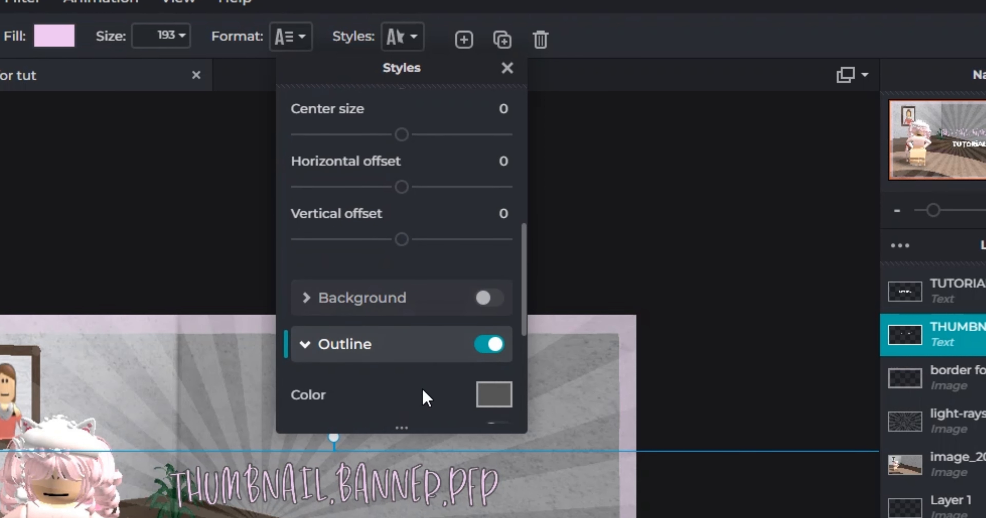
{"action": "scroll", "coordinate": [427, 387], "scroll_direction": "down", "scroll_amount": 6}
{"action": "left_click", "coordinate": [490, 132]}
{"action": "left_click_drag", "start_coordinate": [383, 409], "coordinate": [107, 249]}
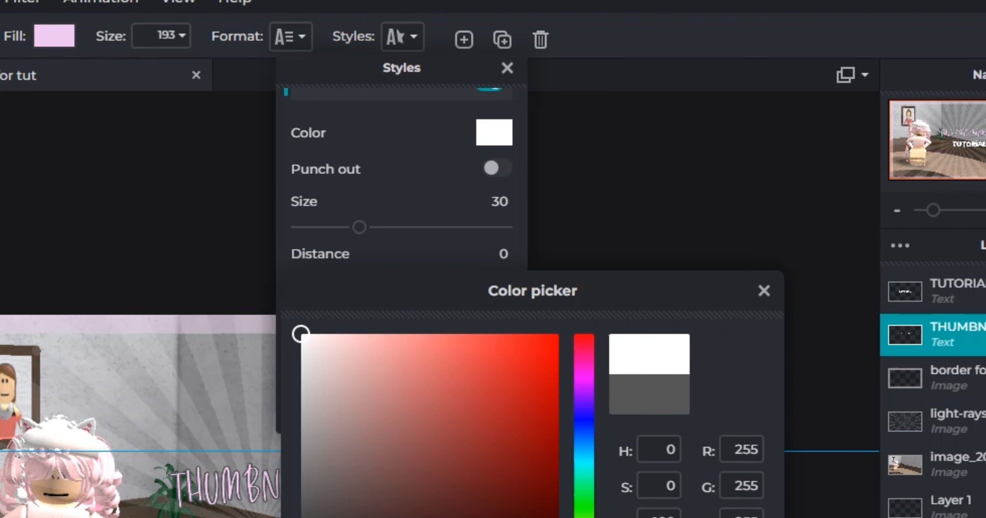
{"action": "key", "text": "Escape"}
{"action": "mouse_move", "coordinate": [359, 227]}
{"action": "left_mouse_down"}
{"action": "mouse_move", "coordinate": [339, 230]}
{"action": "mouse_move", "coordinate": [350, 229]}
{"action": "left_mouse_up"}
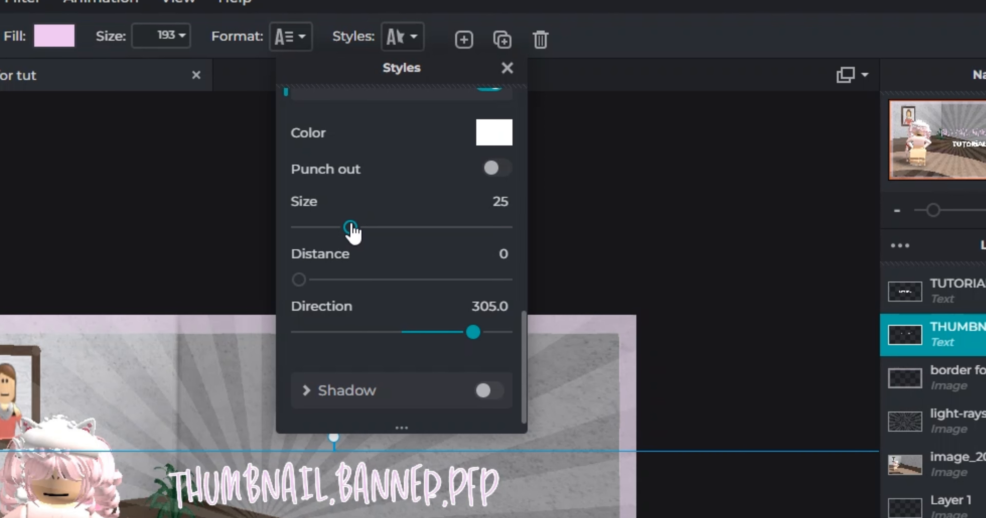
{"action": "left_click_drag", "start_coordinate": [299, 281], "coordinate": [274, 278]}
Step: Turn on the Shadow style for the THUMBNAIL,BANNER,PFP text and shift both text lines slightly toward the character
{"action": "left_click", "coordinate": [403, 39]}
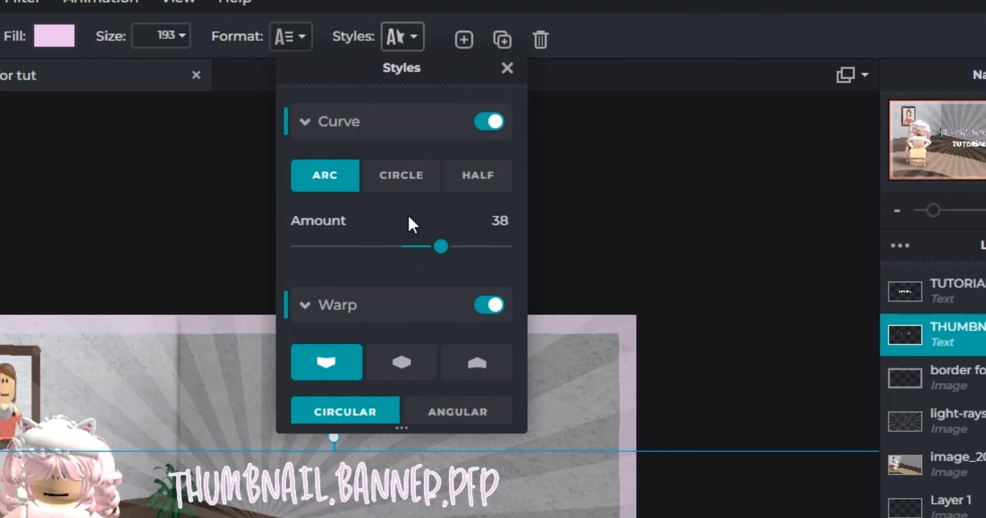
{"action": "scroll", "coordinate": [410, 223], "scroll_direction": "down", "scroll_amount": 6}
{"action": "scroll", "coordinate": [421, 346], "scroll_direction": "down", "scroll_amount": 5}
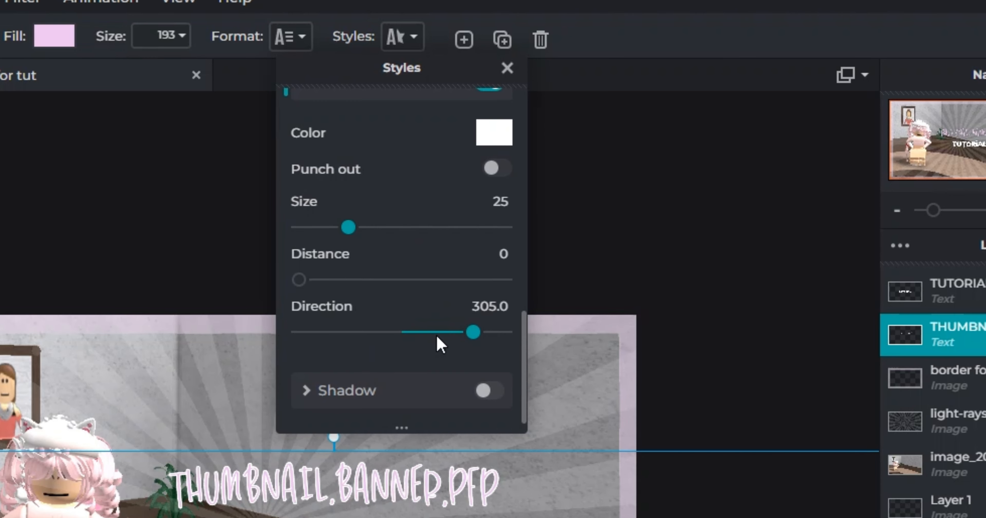
{"action": "left_click", "coordinate": [475, 391]}
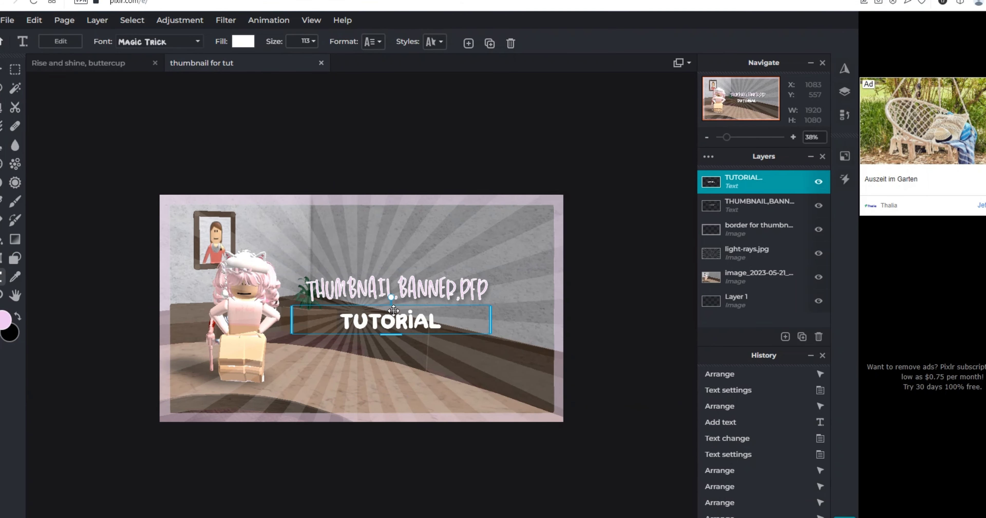
Step: Add a light pink #EEC6F0 outline to the TUTORIAL text
{"action": "left_click", "coordinate": [441, 43]}
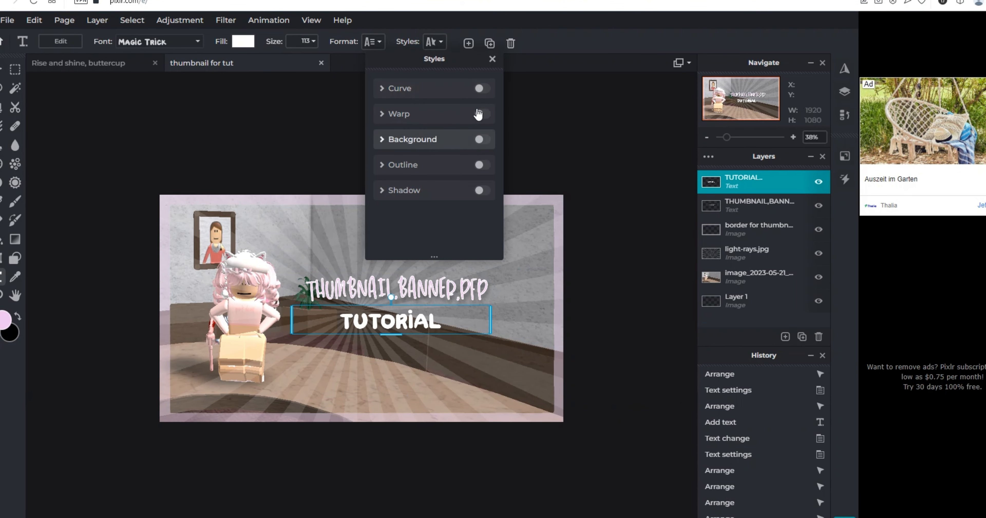
{"action": "left_click", "coordinate": [480, 165]}
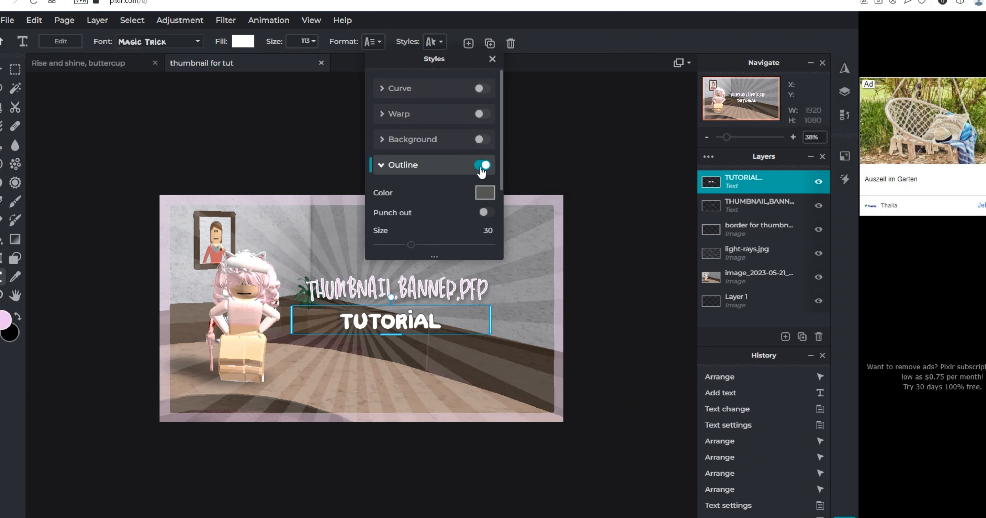
{"action": "left_click", "coordinate": [482, 192]}
{"action": "left_click", "coordinate": [417, 369]}
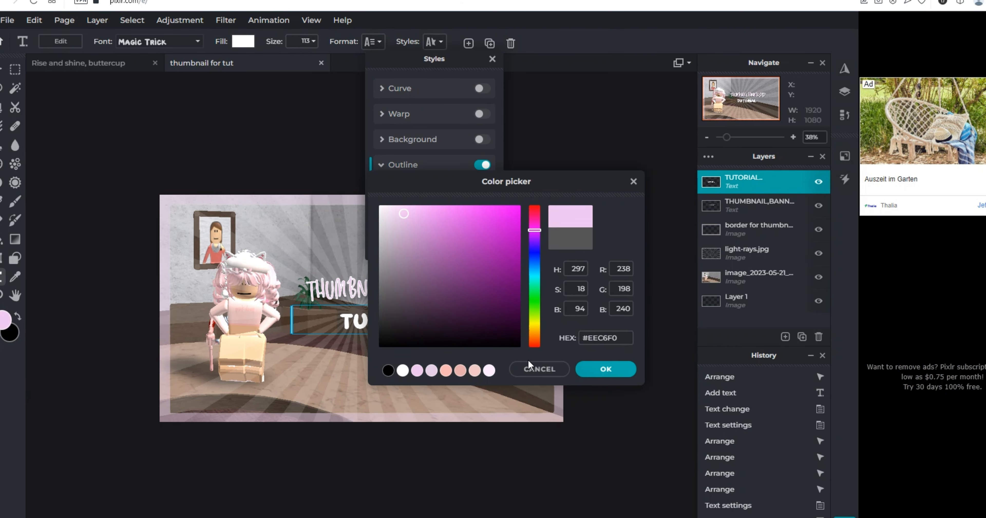
{"action": "left_click", "coordinate": [606, 369]}
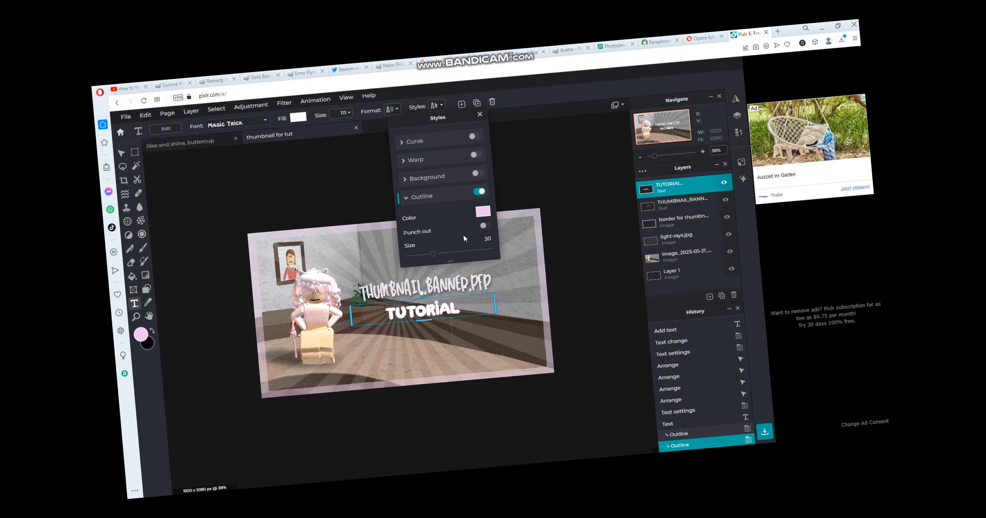
{"action": "scroll", "coordinate": [464, 233], "scroll_direction": "down", "scroll_amount": 3}
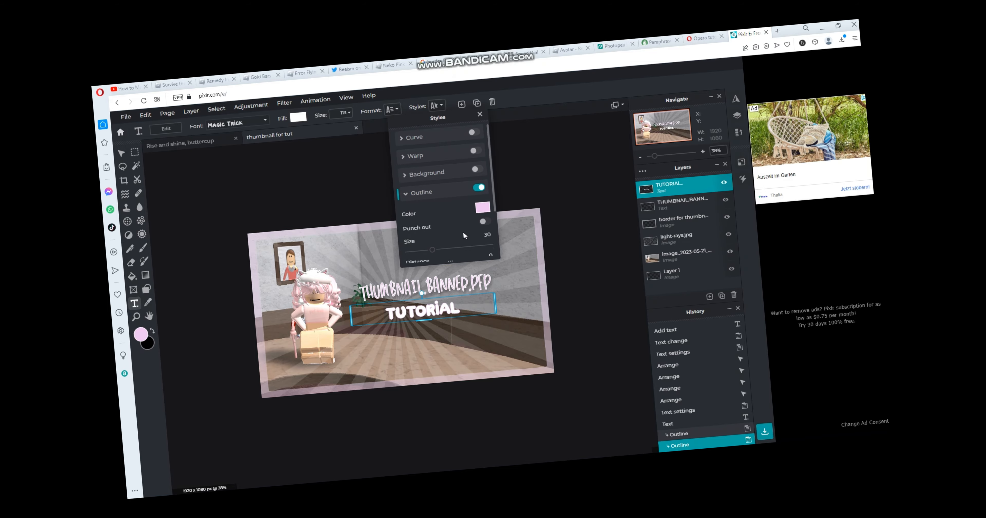
{"action": "left_click", "coordinate": [480, 242]}
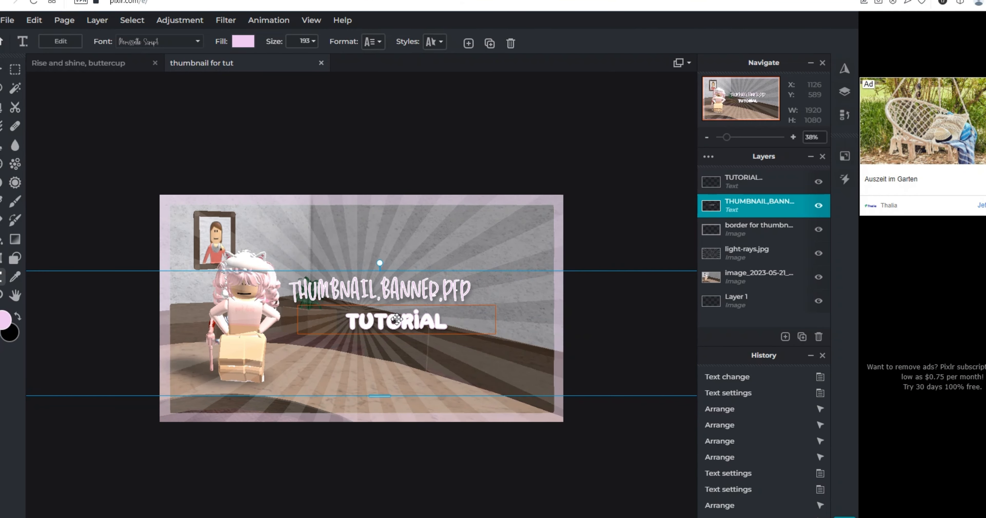
Step: Move the THUMBNAIL,BANNER,PFP text toward the character and the TUTORIAL text slightly away from it, then deselect the text
{"action": "left_click_drag", "start_coordinate": [395, 319], "coordinate": [397, 319]}
{"action": "left_click", "coordinate": [405, 126]}
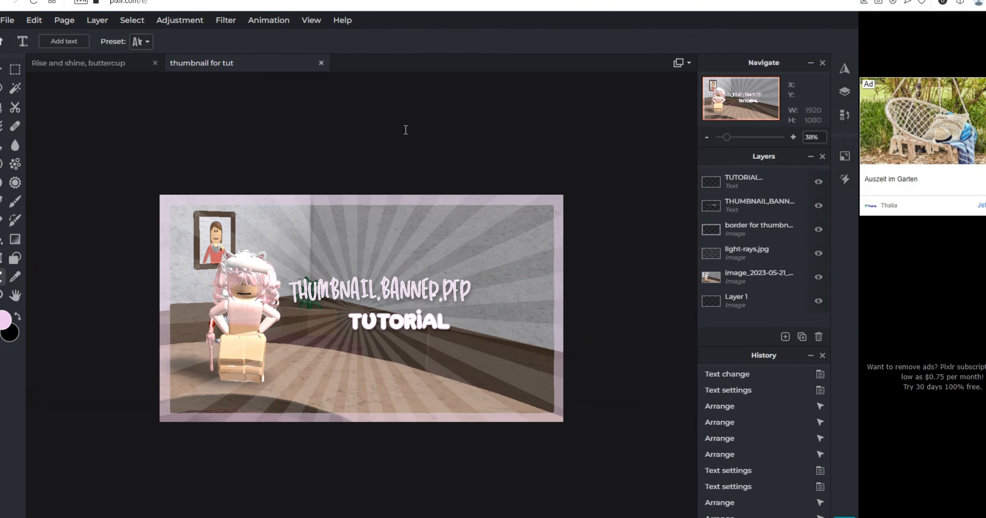
{"action": "left_click", "coordinate": [9, 77]}
{"action": "left_click", "coordinate": [3, 72]}
{"action": "left_click", "coordinate": [336, 156]}
{"action": "scroll", "coordinate": [368, 180], "scroll_direction": "down", "scroll_amount": 1}
{"action": "scroll", "coordinate": [368, 180], "scroll_direction": "up", "scroll_amount": 1}
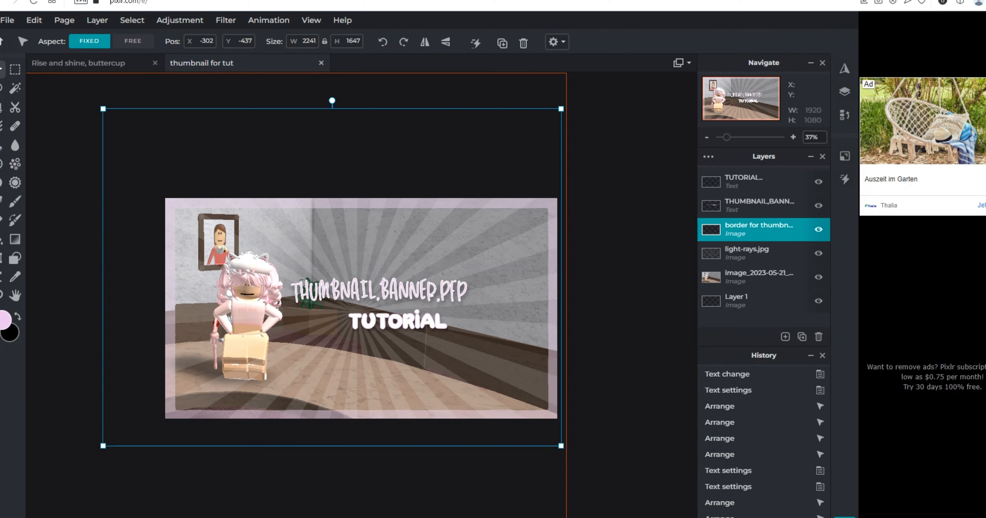
Step: Switch to the Google Images results, search for sparkles and bring up the options for a transparent sparkle image
{"action": "left_click", "coordinate": [424, 1]}
{"action": "left_click_drag", "start_coordinate": [277, 22], "coordinate": [85, 13]}
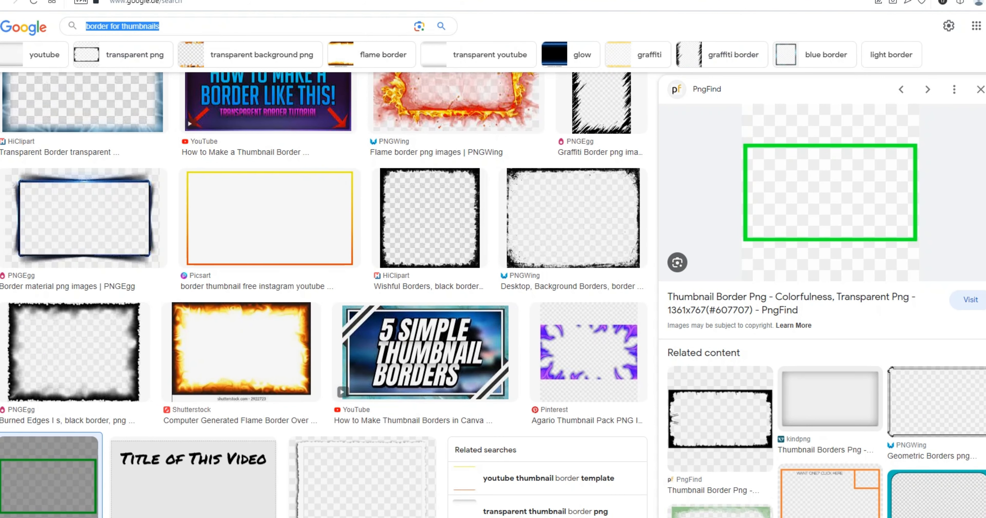
{"action": "type", "text": "sparkles"}
{"action": "key", "text": "Return"}
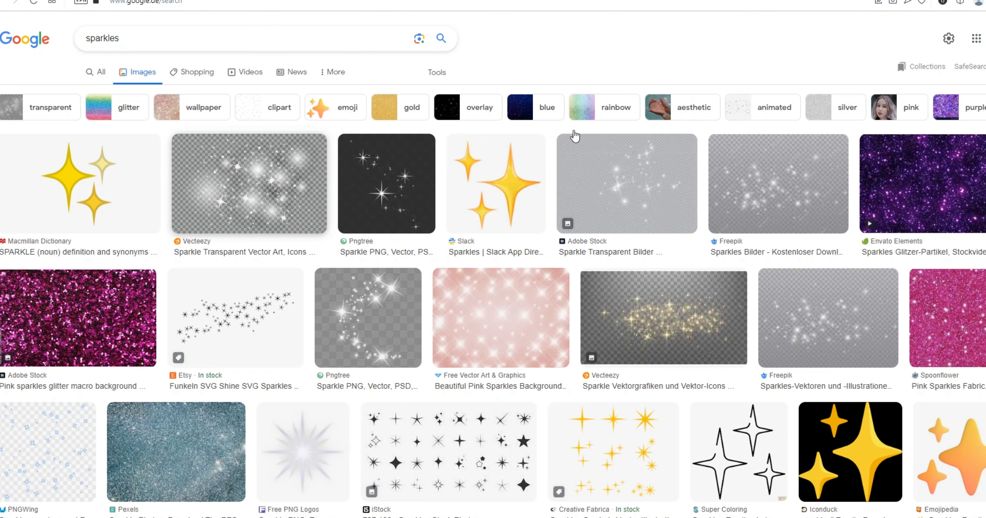
{"action": "right_click", "coordinate": [661, 148]}
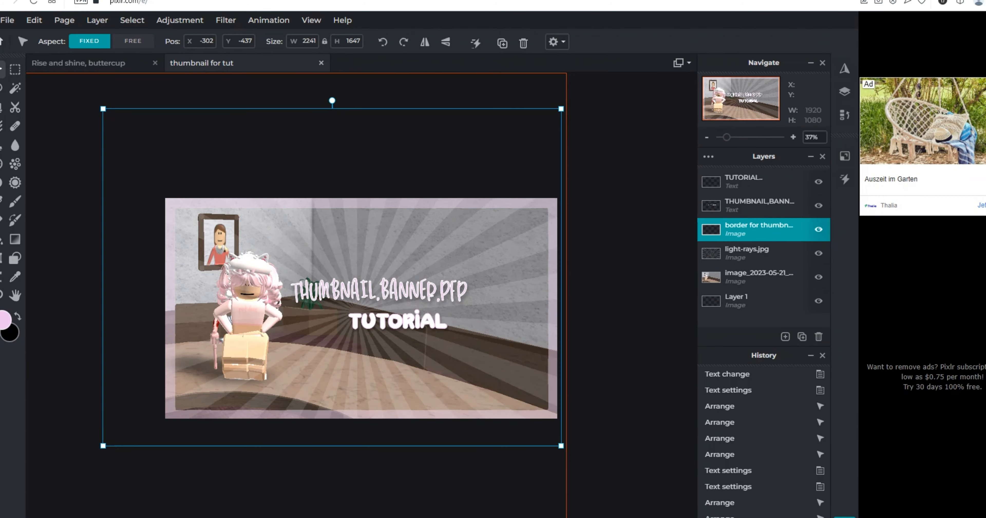
{"action": "left_click", "coordinate": [97, 20]}
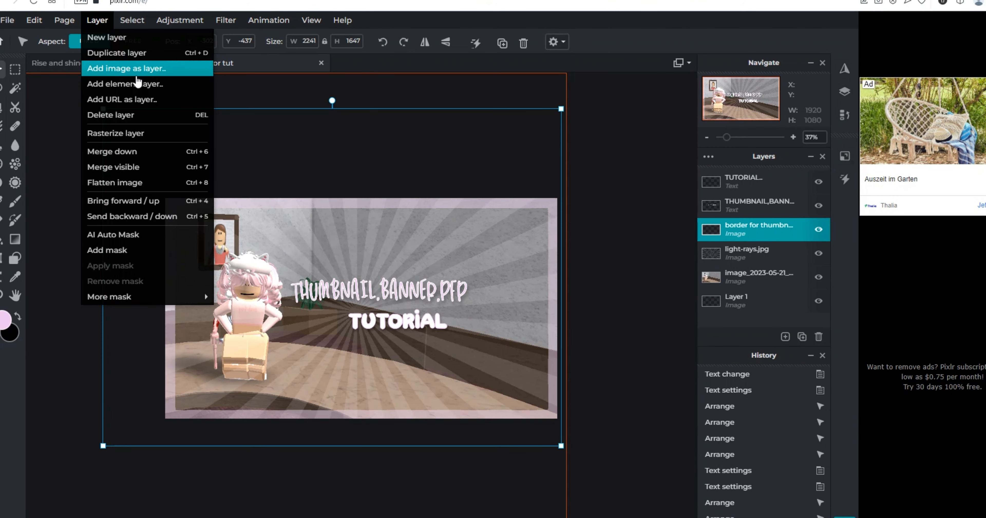
{"action": "left_click", "coordinate": [295, 417]}
{"action": "left_click", "coordinate": [404, 308]}
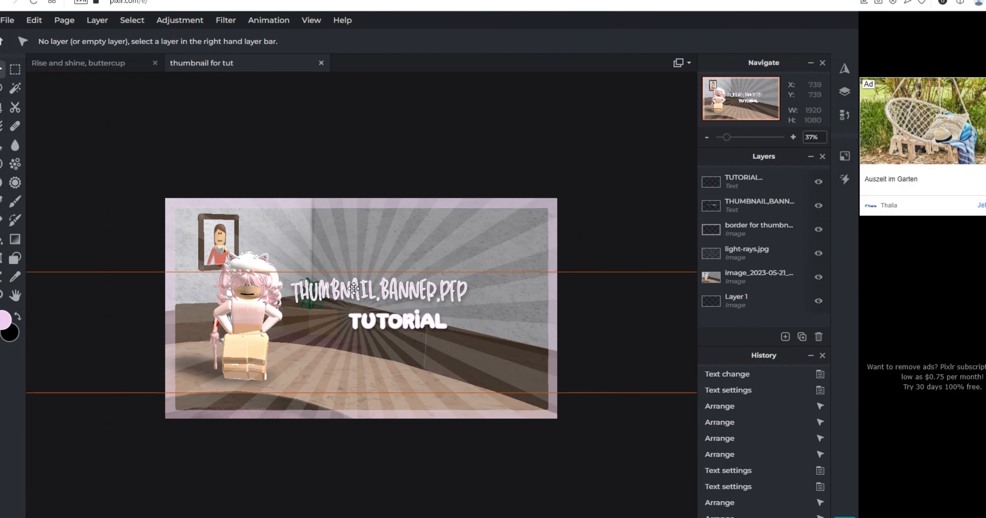
Step: Start saving the finished thumbnail as an image file
{"action": "scroll", "coordinate": [314, 363], "scroll_direction": "down", "scroll_amount": 2}
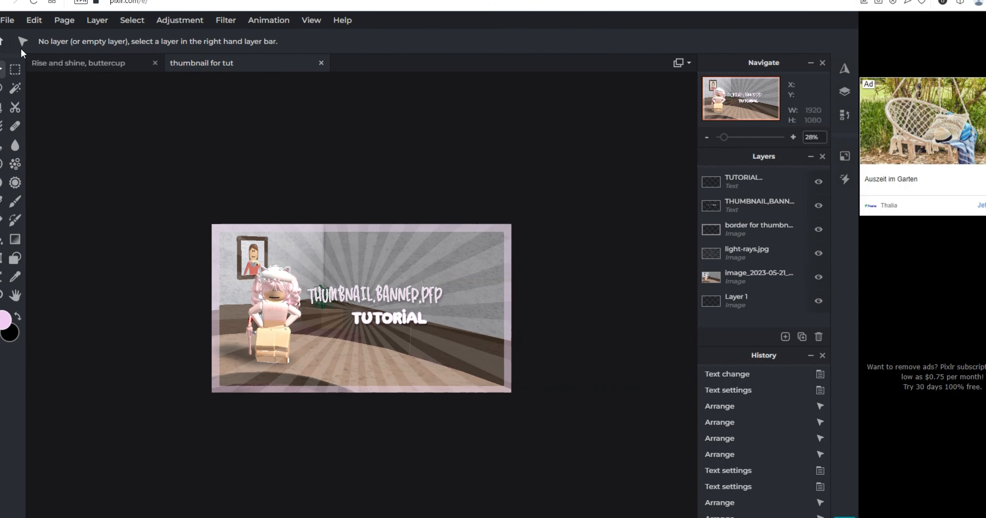
{"action": "left_click", "coordinate": [8, 20]}
{"action": "left_click", "coordinate": [20, 115]}
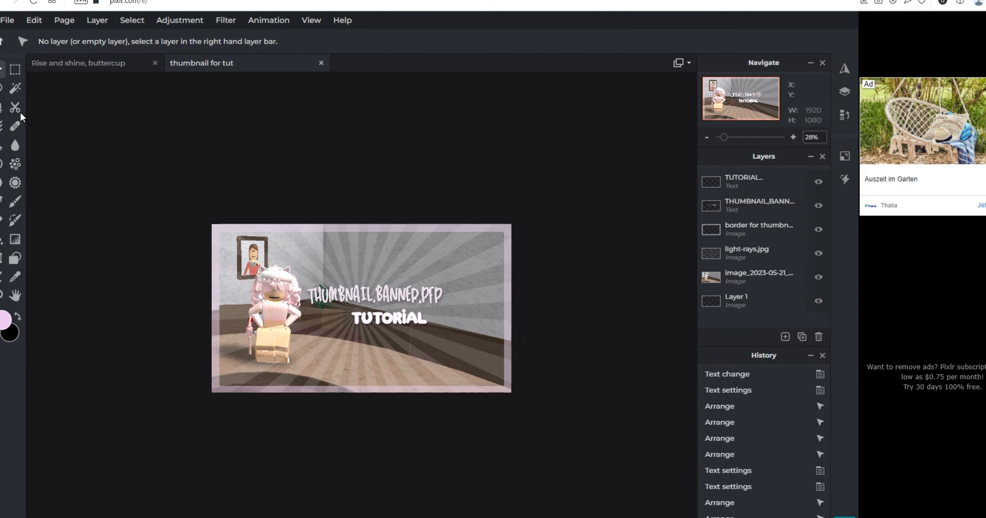